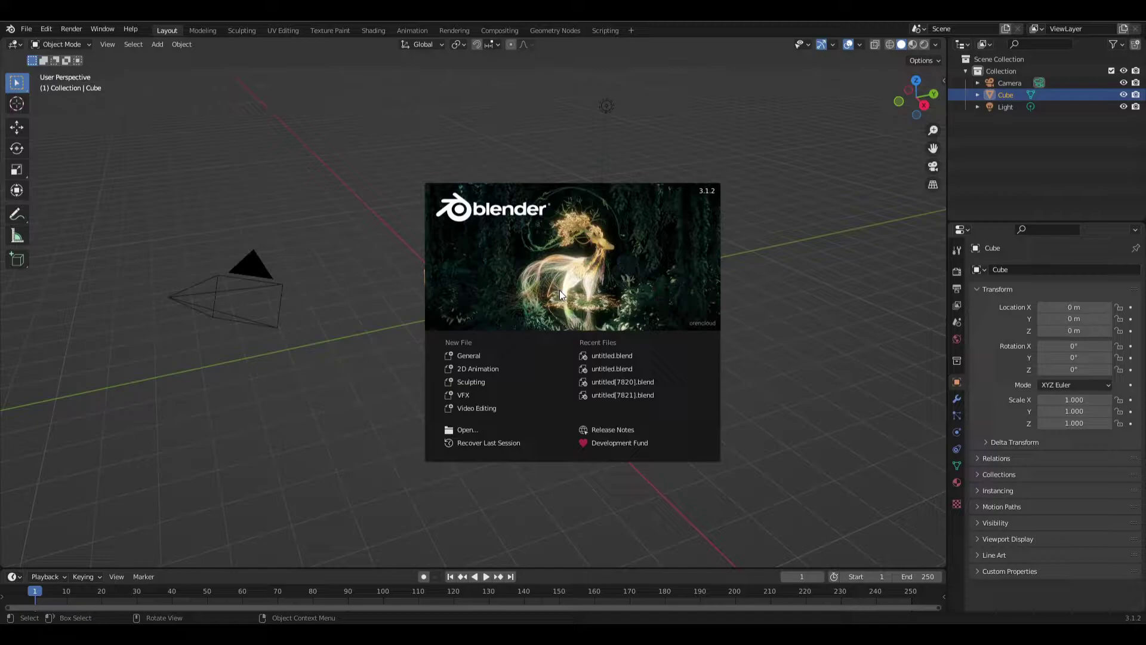
- Close the splash screen and orbit to view the default cube from above
{"action": "left_click", "coordinate": [471, 356]}
{"action": "middle_click_drag", "start_coordinate": [657, 356], "coordinate": [618, 351]}
{"action": "scroll", "coordinate": [617, 349], "scroll_direction": "up", "scroll_amount": 2}
{"action": "middle_click_drag", "start_coordinate": [629, 399], "coordinate": [655, 333]}
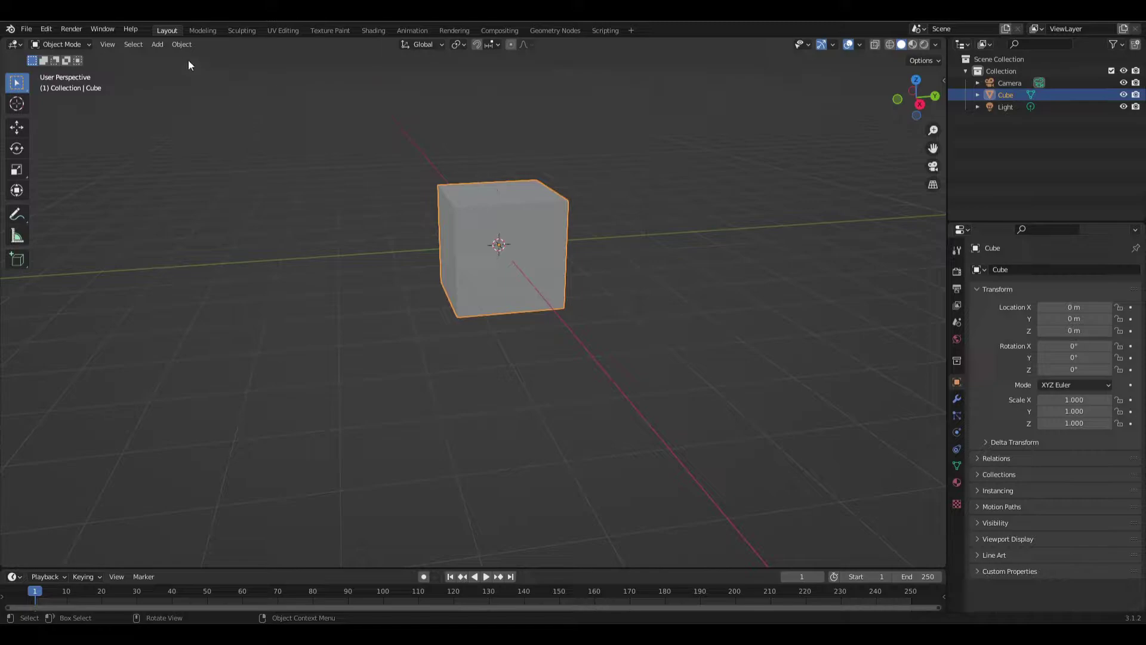
- Apply Object > Quick Effects > Quick Liquid to the cube, adding a Liquid Domain around it
{"action": "left_click", "coordinate": [180, 46]}
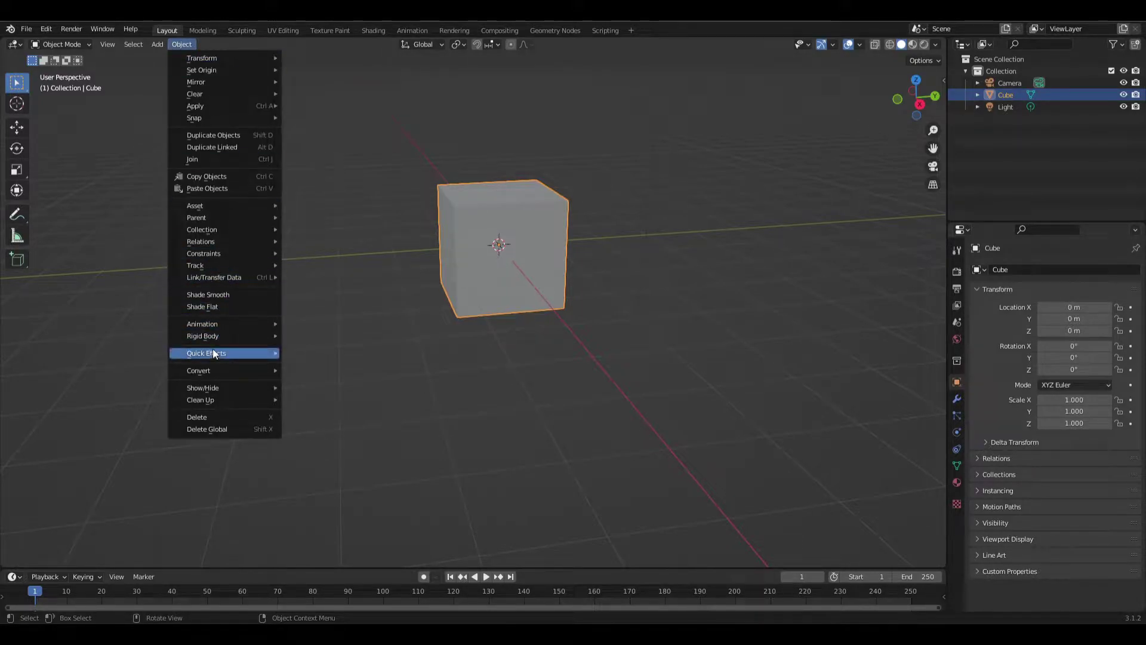
{"action": "mouse_move", "coordinate": [213, 349]}
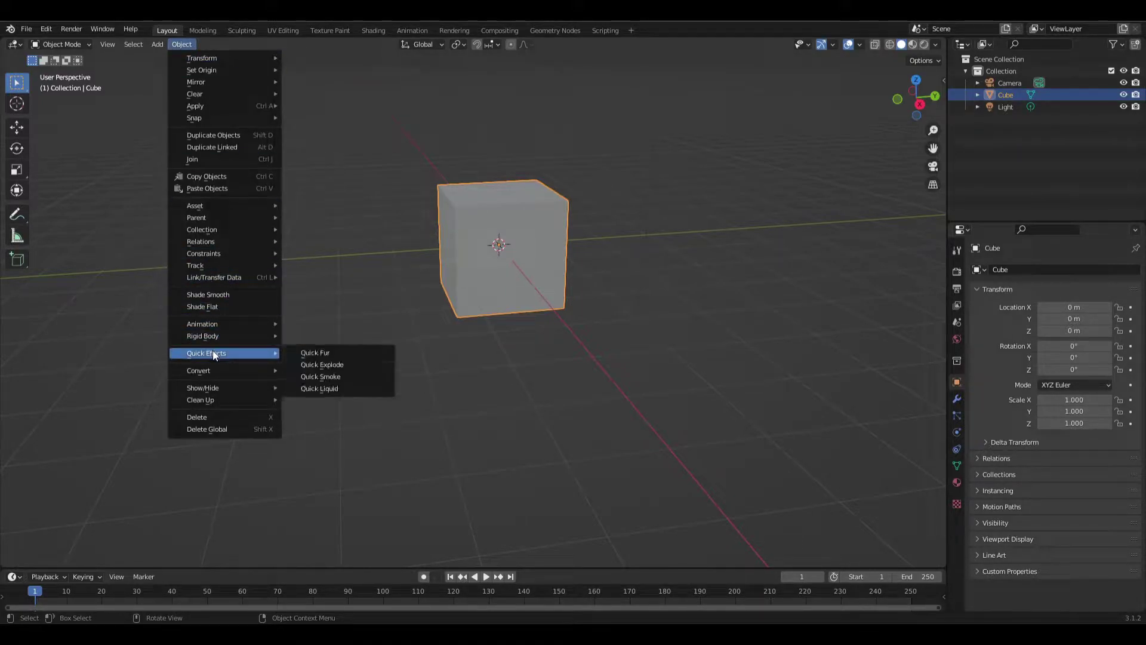
{"action": "left_click", "coordinate": [363, 388]}
{"action": "middle_click_drag", "start_coordinate": [734, 352], "coordinate": [714, 343]}
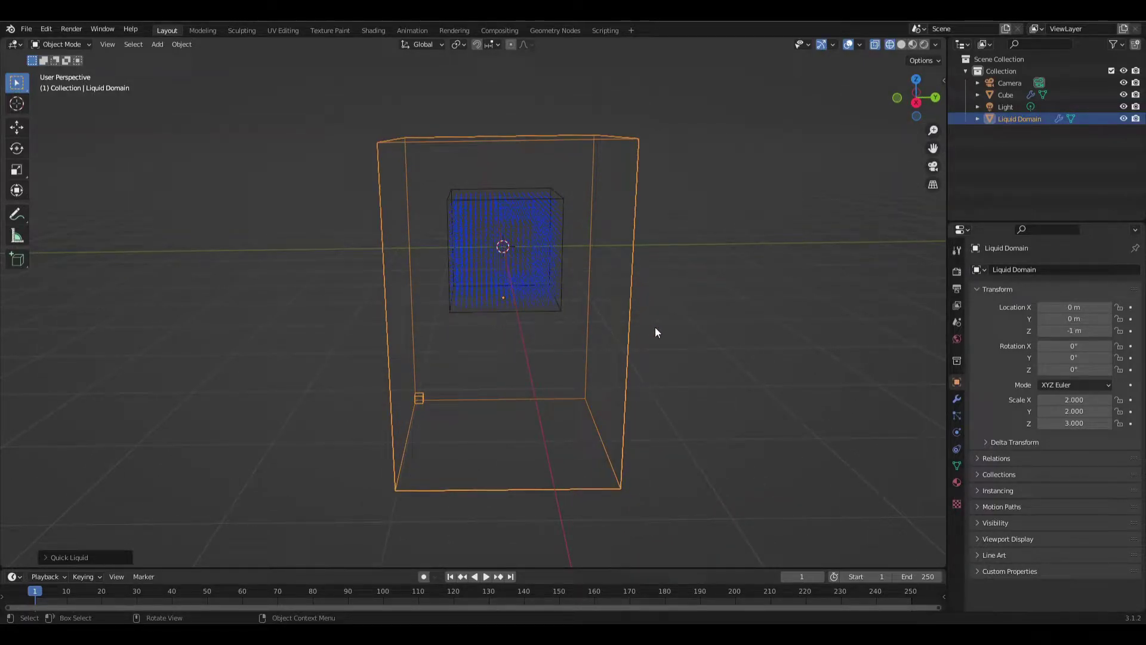
{"action": "key", "text": "space"}
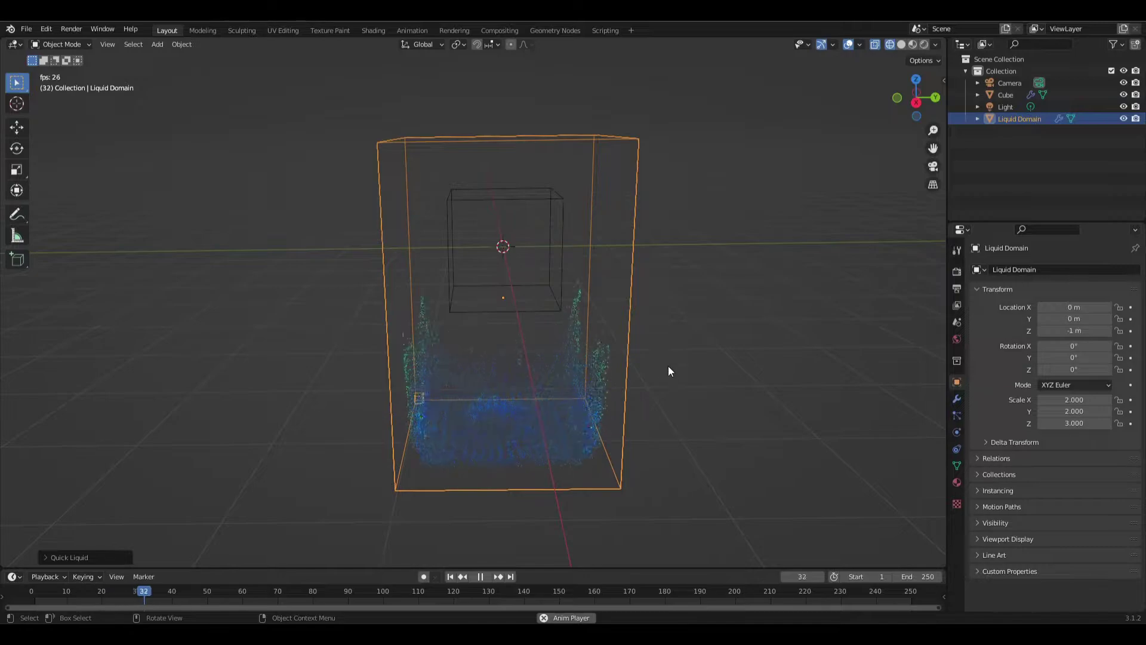
{"action": "key", "text": "space"}
{"action": "middle_click_drag", "start_coordinate": [644, 414], "coordinate": [653, 391]}
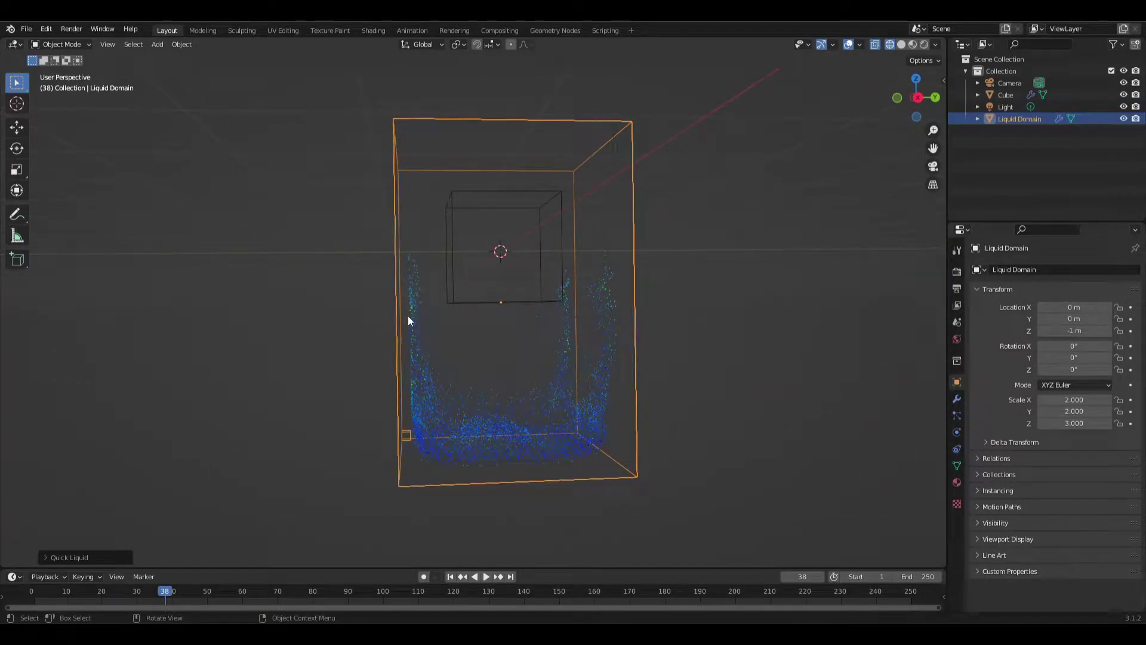
{"action": "scroll", "coordinate": [397, 315], "scroll_direction": "up", "scroll_amount": 3}
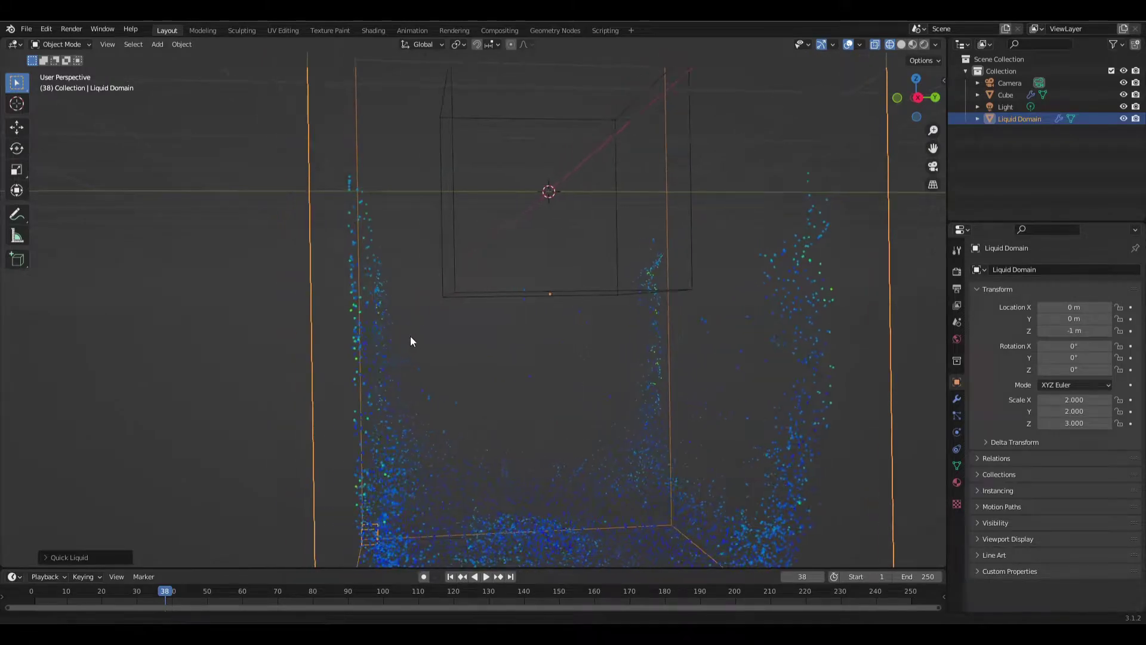
{"action": "mouse_move", "coordinate": [411, 342]}
{"action": "middle_mouse_down"}
{"action": "mouse_move", "coordinate": [468, 332]}
{"action": "mouse_move", "coordinate": [402, 330]}
{"action": "middle_mouse_up"}
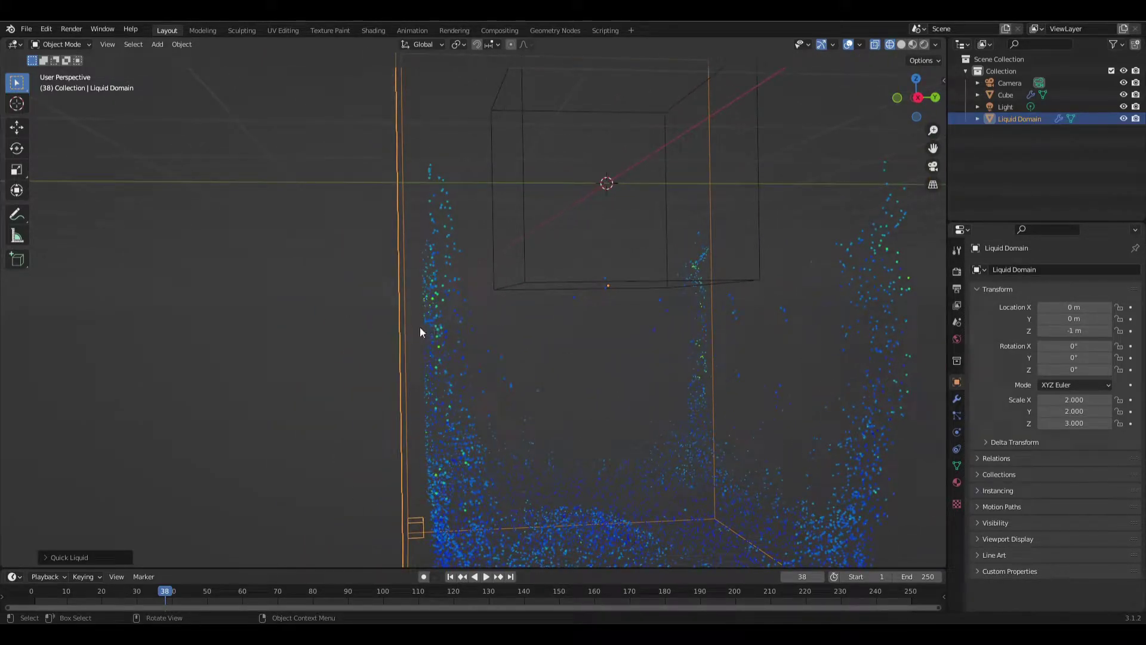
{"action": "scroll", "coordinate": [607, 350], "scroll_direction": "down", "scroll_amount": 4}
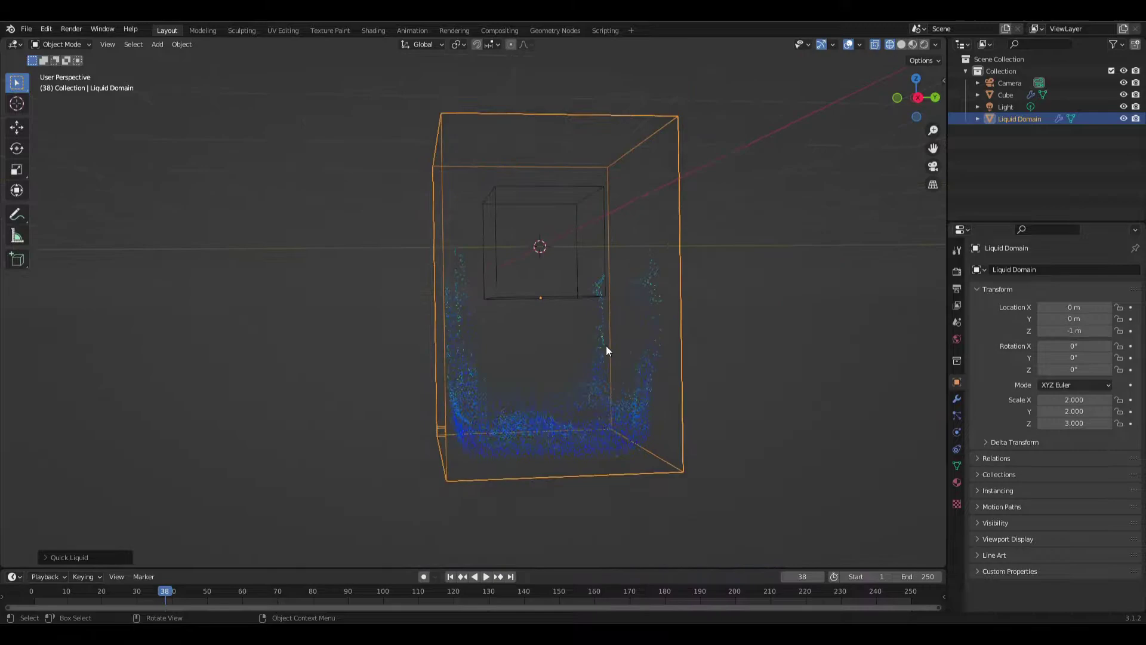
{"action": "middle_click_drag", "start_coordinate": [721, 339], "coordinate": [699, 339]}
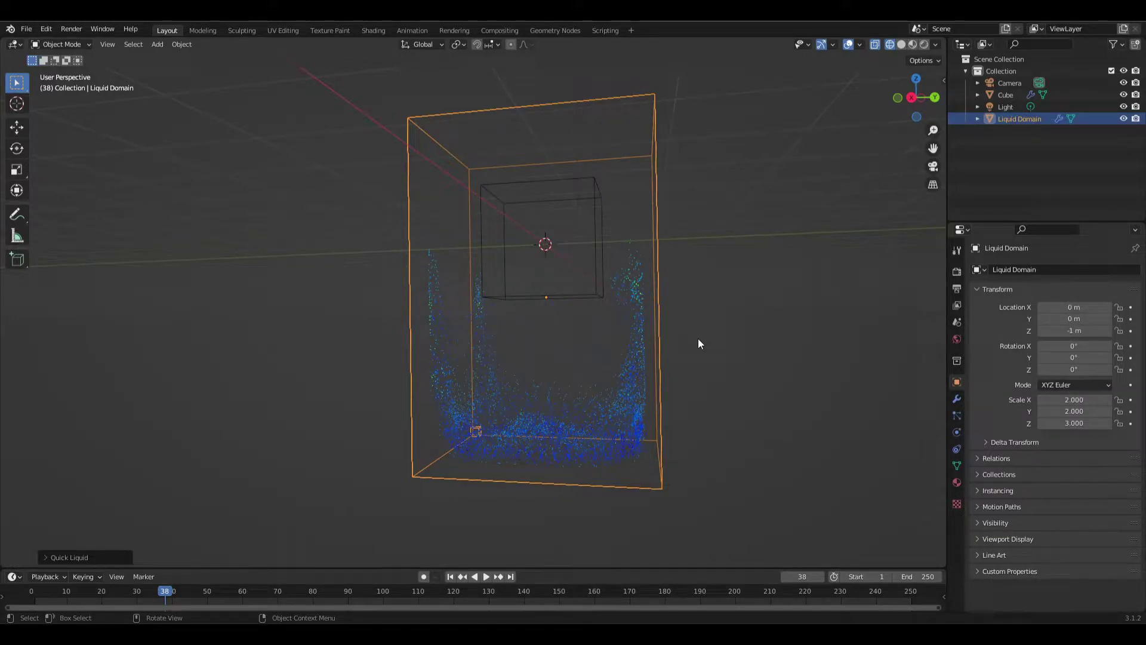
{"action": "key", "text": "shift+Left"}
{"action": "middle_click_drag", "start_coordinate": [699, 339], "coordinate": [715, 354], "text": "alt"}
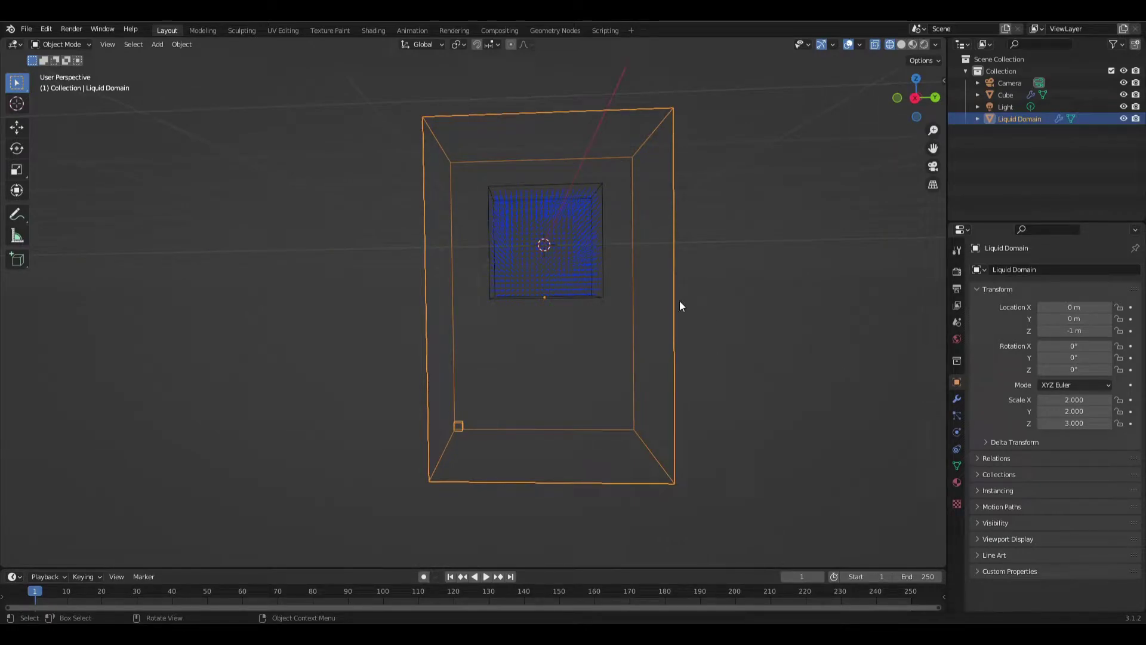
- Show the Liquid Domain's Physics settings: resolution divisions 32, FLIP method
{"action": "left_click", "coordinate": [957, 432]}
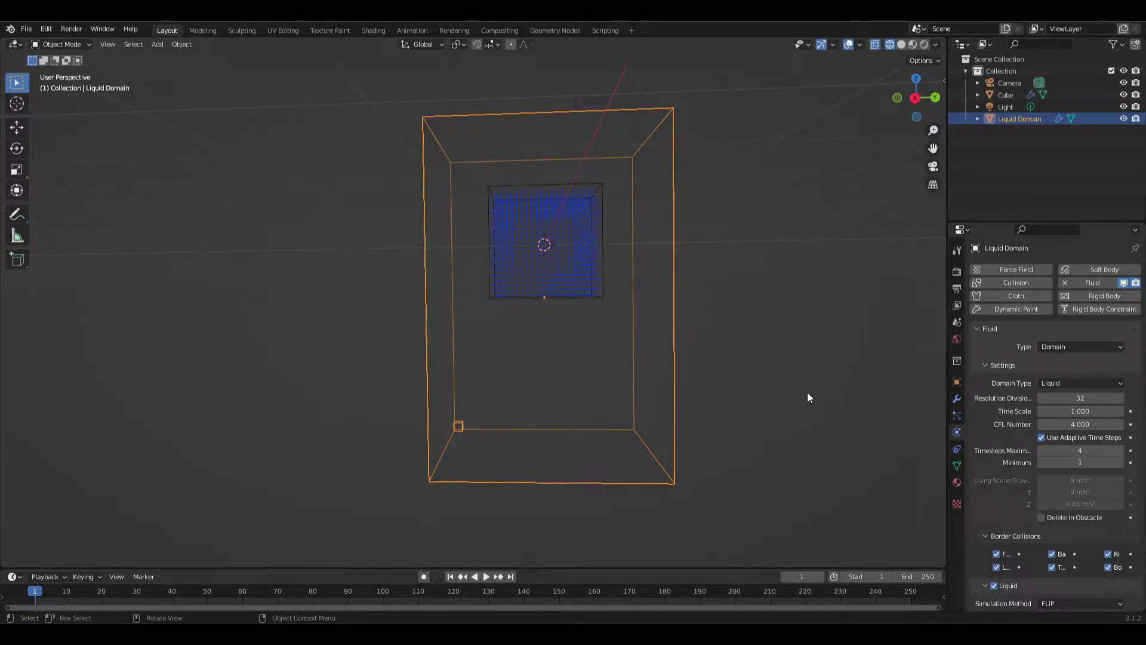
{"action": "key", "text": "KP_4"}
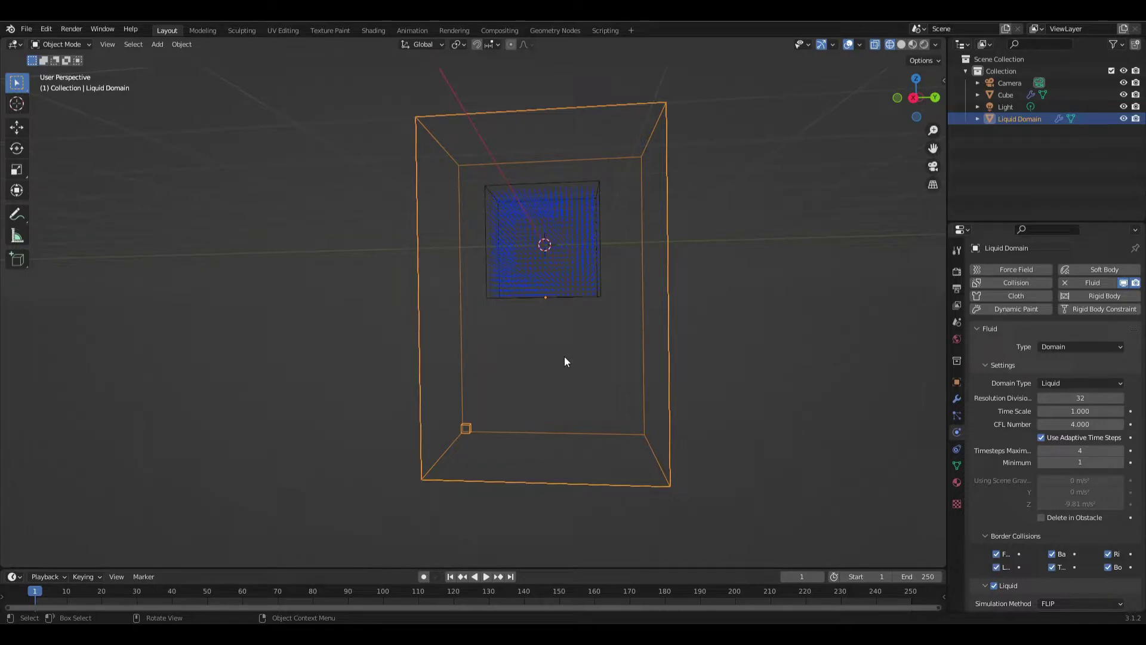
{"action": "middle_click_drag", "start_coordinate": [635, 363], "coordinate": [640, 362]}
- Add a second cube, move it below the liquid and to the left, and scale it down
{"action": "key", "text": "shift+a"}
{"action": "mouse_move", "coordinate": [639, 361]}
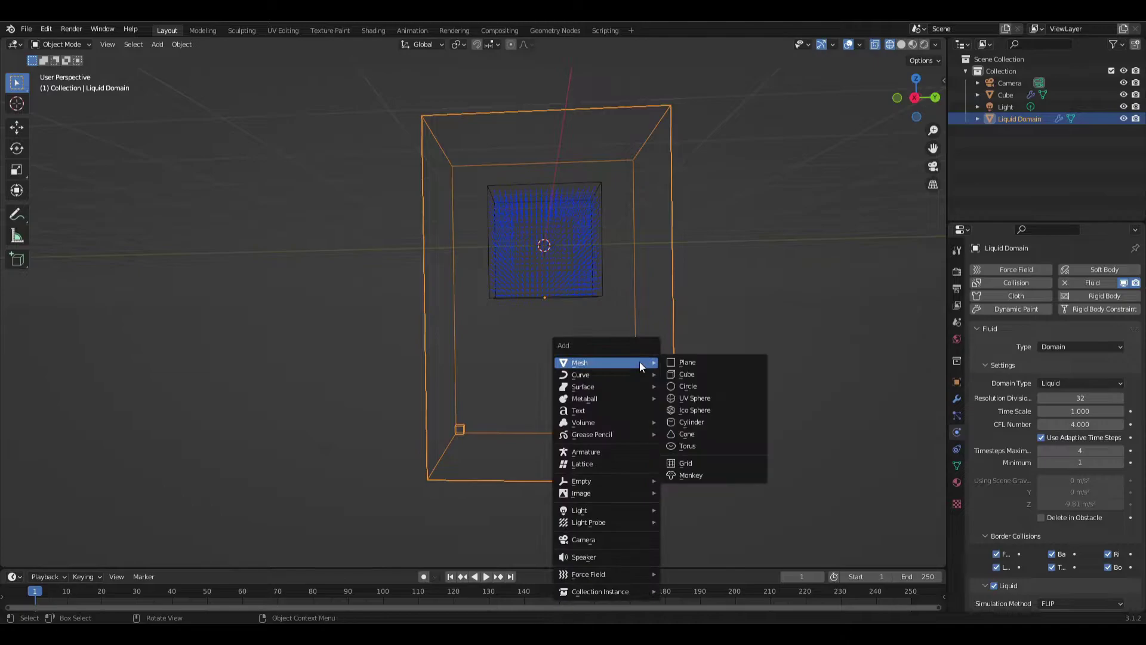
{"action": "left_click", "coordinate": [723, 376]}
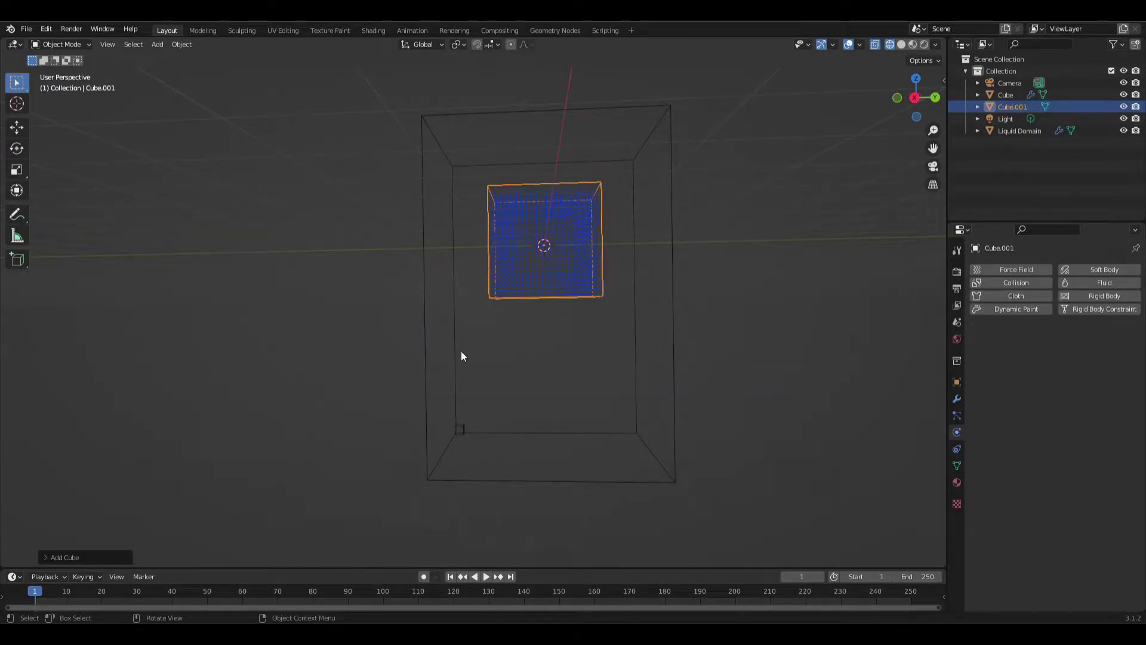
{"action": "left_click", "coordinate": [17, 127]}
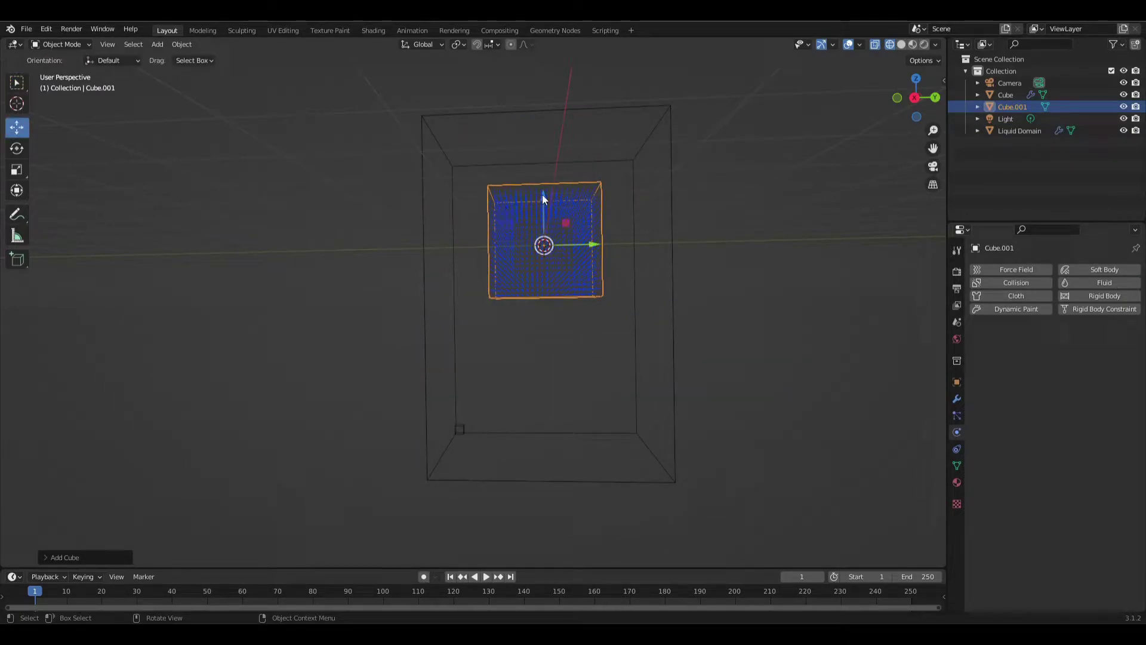
{"action": "left_click_drag", "start_coordinate": [542, 194], "coordinate": [639, 369]}
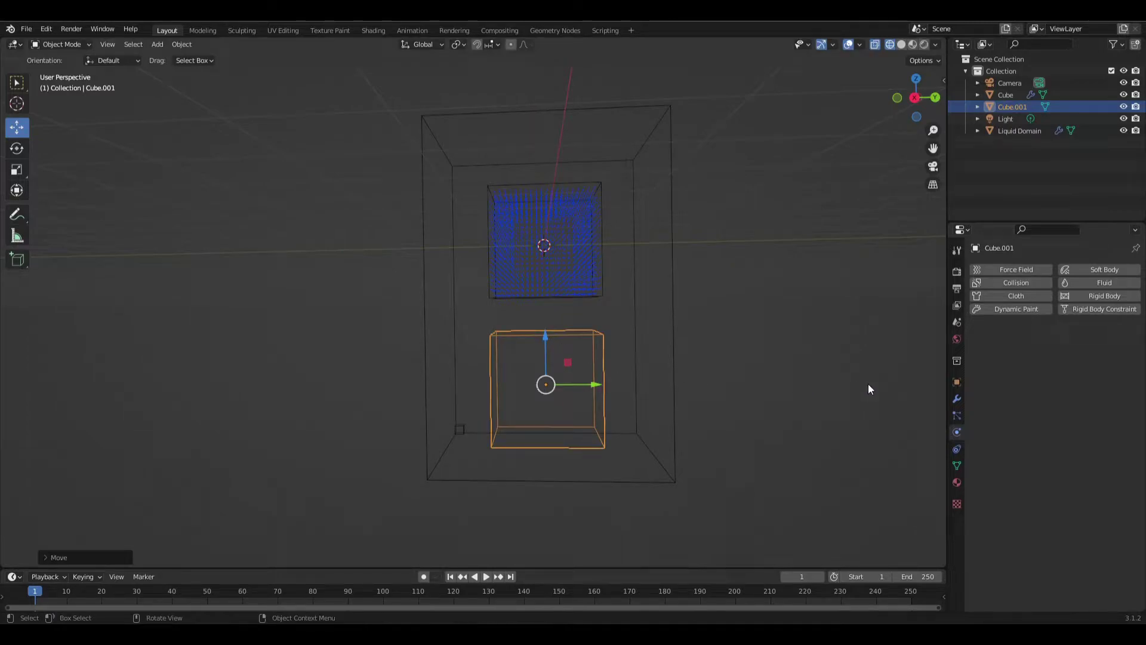
{"action": "key", "text": "s"}
{"action": "left_click", "coordinate": [781, 385]}
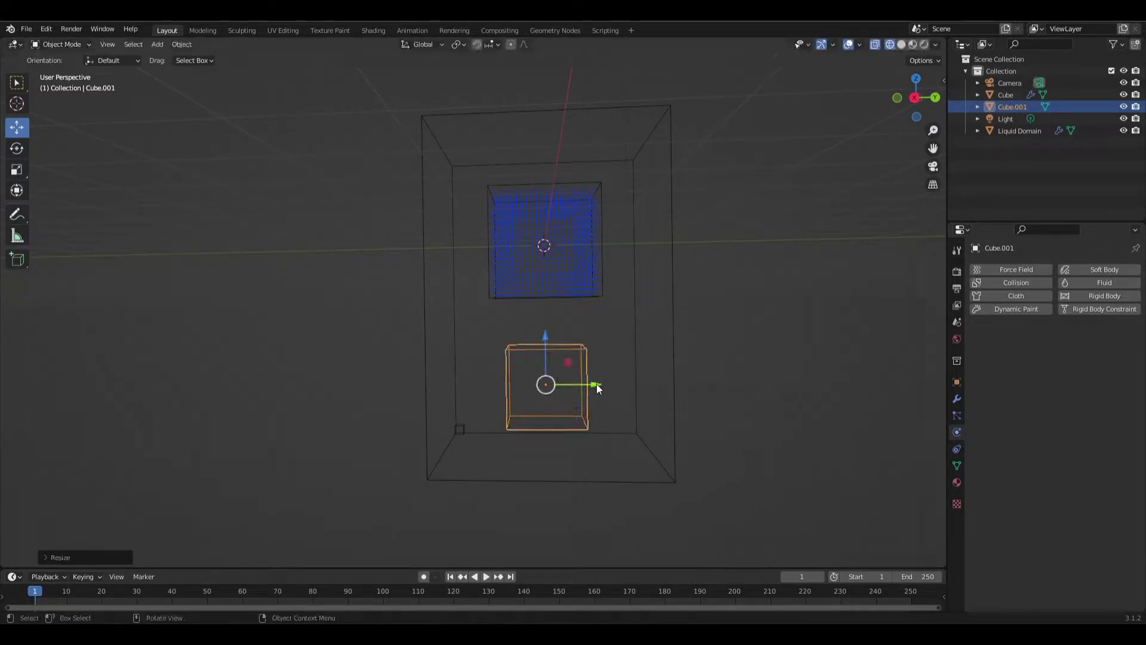
{"action": "left_click_drag", "start_coordinate": [598, 387], "coordinate": [550, 384]}
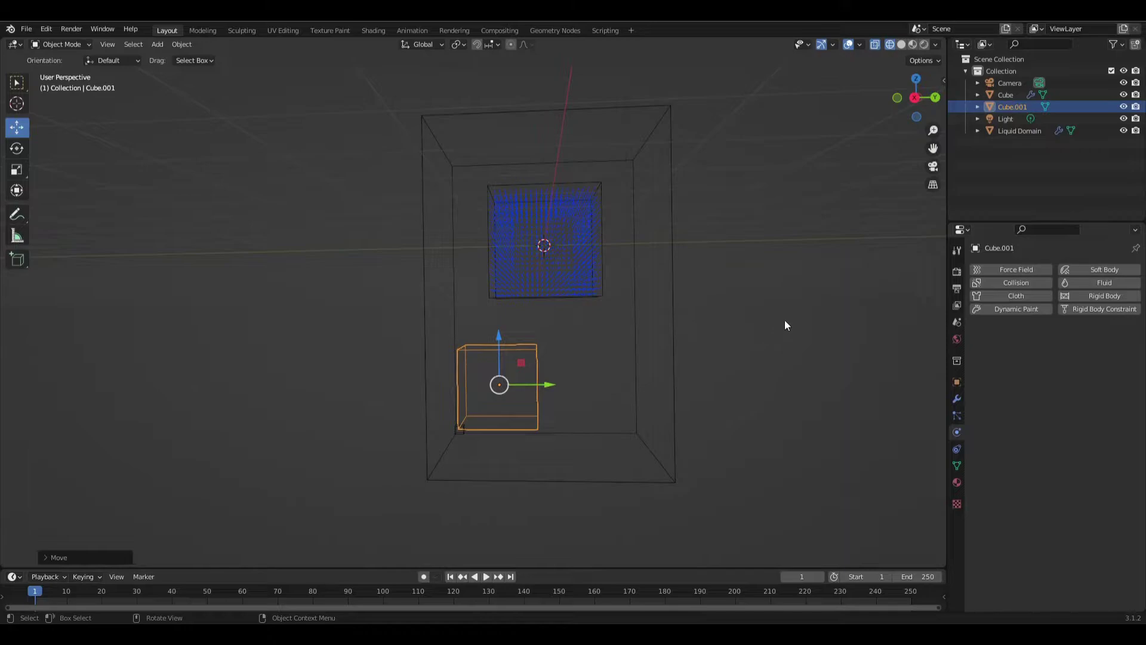
- Give the small cube Fluid physics with type set to Effector
{"action": "left_click", "coordinate": [1097, 284]}
{"action": "left_click", "coordinate": [1083, 347]}
{"action": "left_click", "coordinate": [1081, 399]}
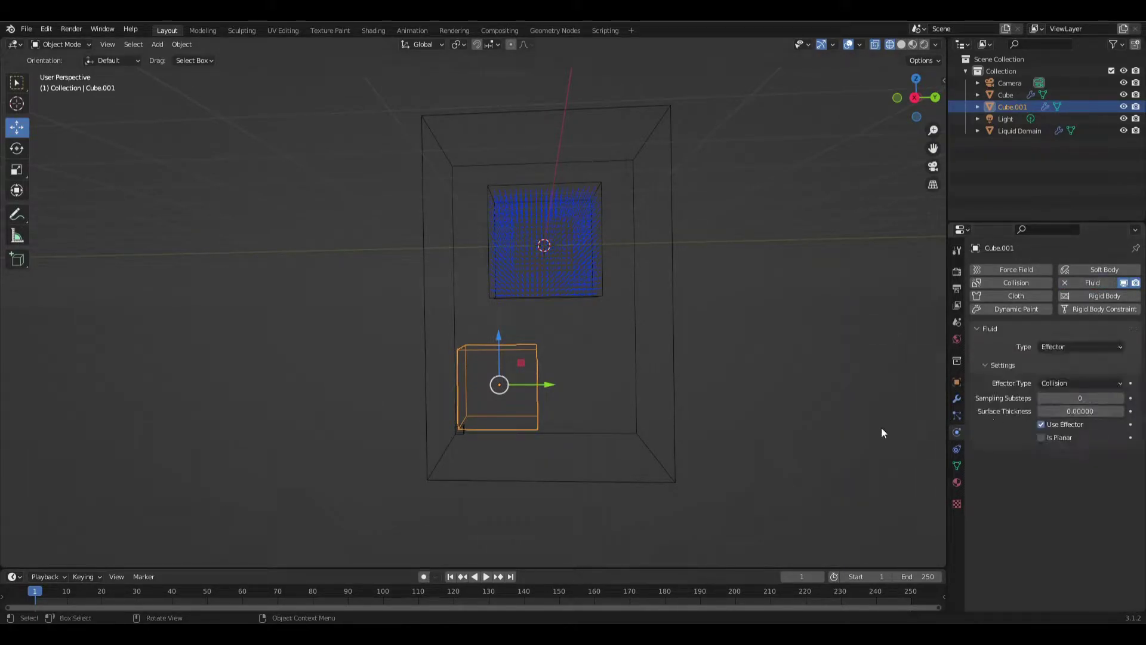
- Reselect the Liquid Domain and switch its cache type to Modular, then back to Replay
{"action": "left_click", "coordinate": [676, 277]}
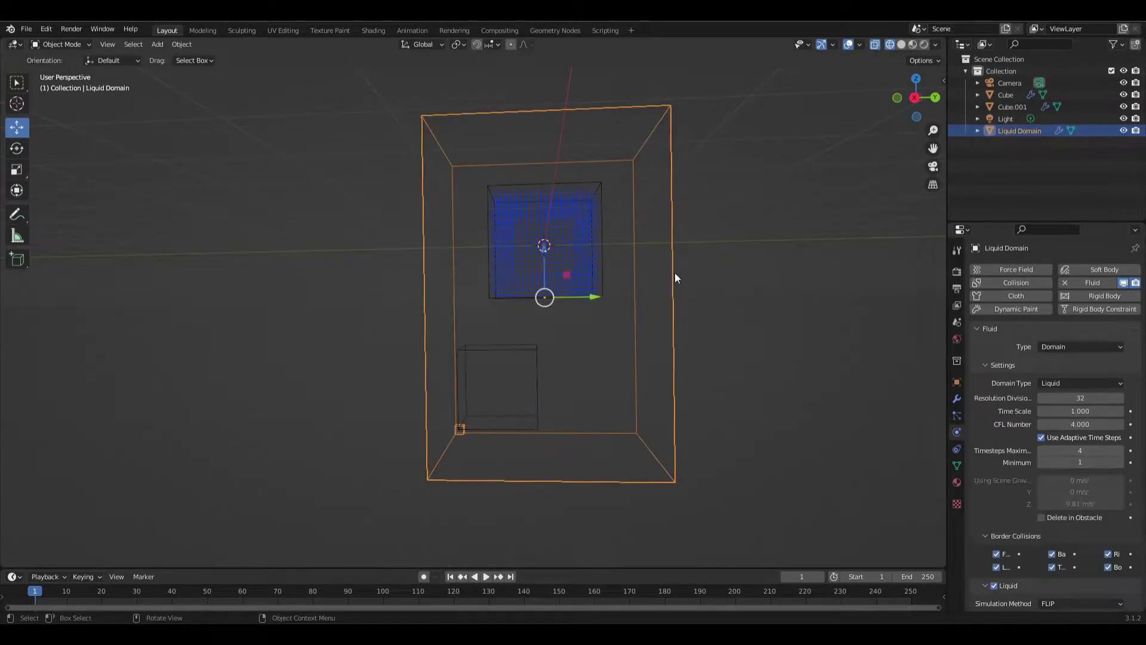
{"action": "scroll", "coordinate": [1033, 447], "scroll_direction": "down", "scroll_amount": 15}
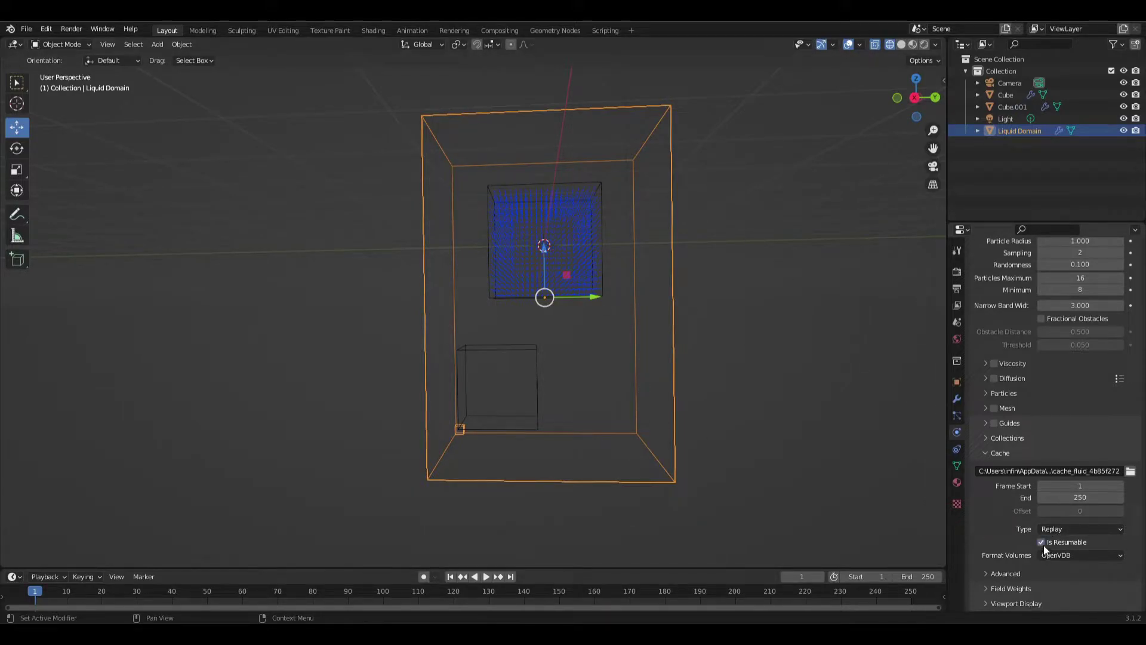
{"action": "left_click", "coordinate": [1066, 528]}
{"action": "left_click", "coordinate": [1070, 552]}
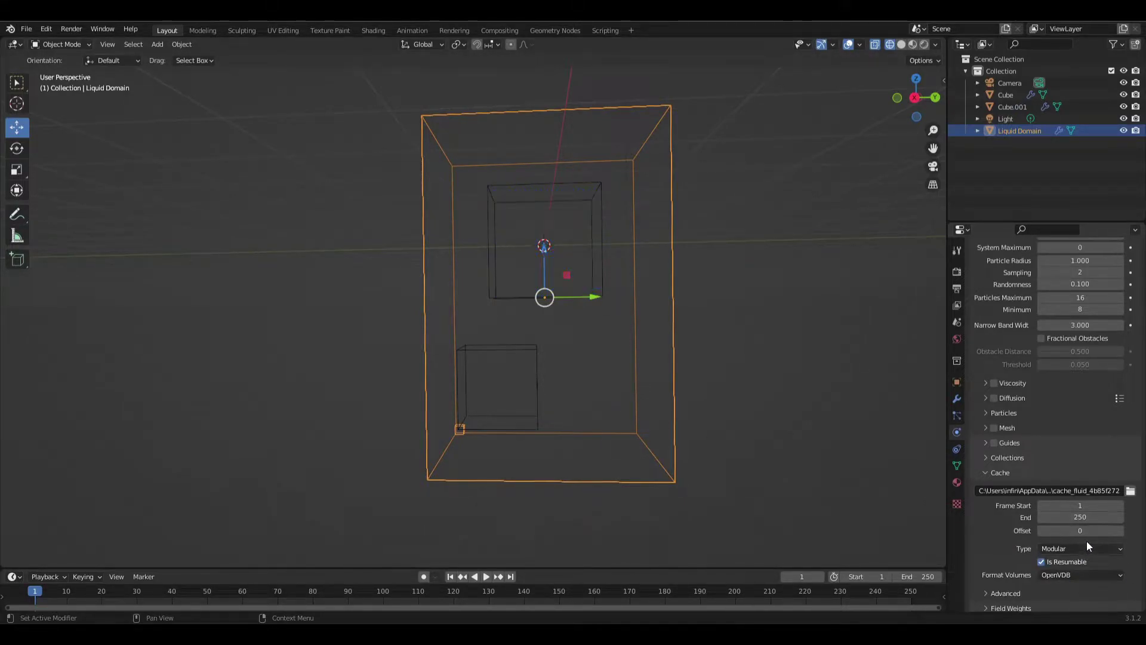
{"action": "left_click", "coordinate": [1075, 550]}
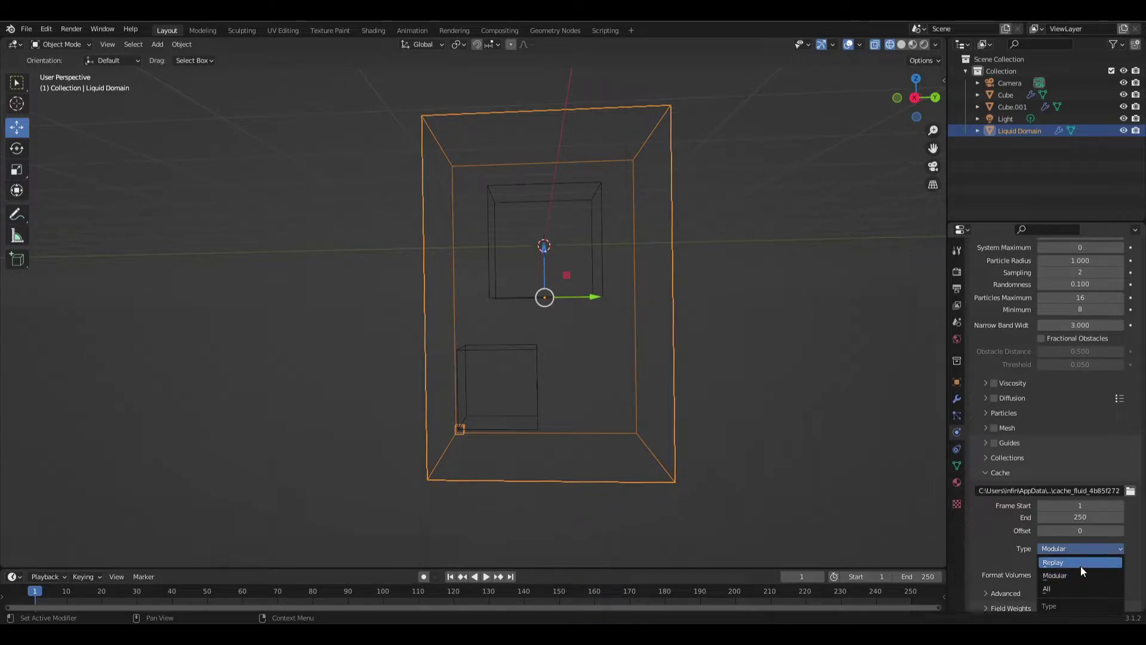
{"action": "left_click", "coordinate": [1081, 566]}
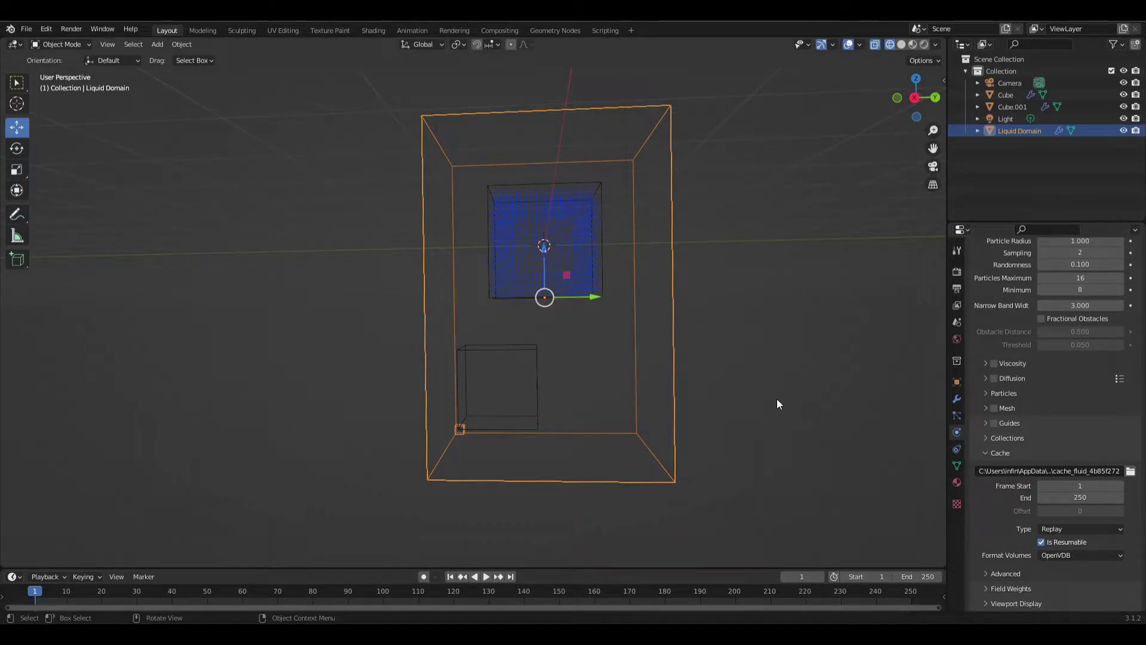
- Play the simulation, inspect the particles around the cube, then rewind to frame 1
{"action": "key", "text": "space"}
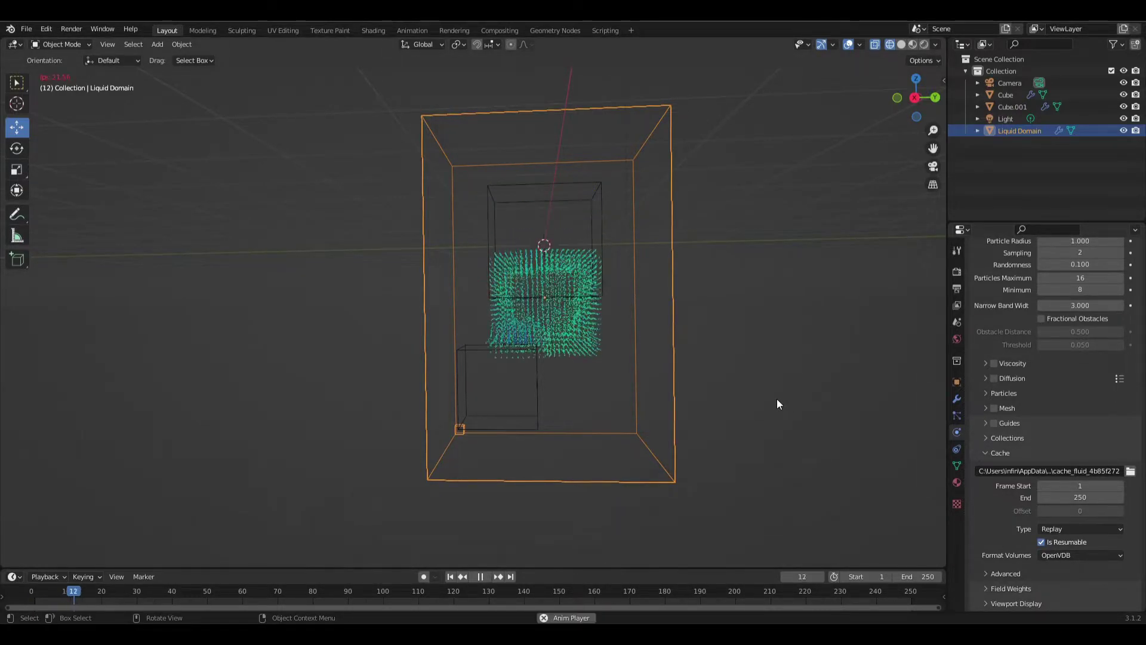
{"action": "middle_click_drag", "start_coordinate": [678, 351], "coordinate": [445, 314]}
{"action": "key", "text": "Left"}
{"action": "key", "text": "Left"}
{"action": "key", "text": "Left"}
{"action": "key", "text": "Left"}
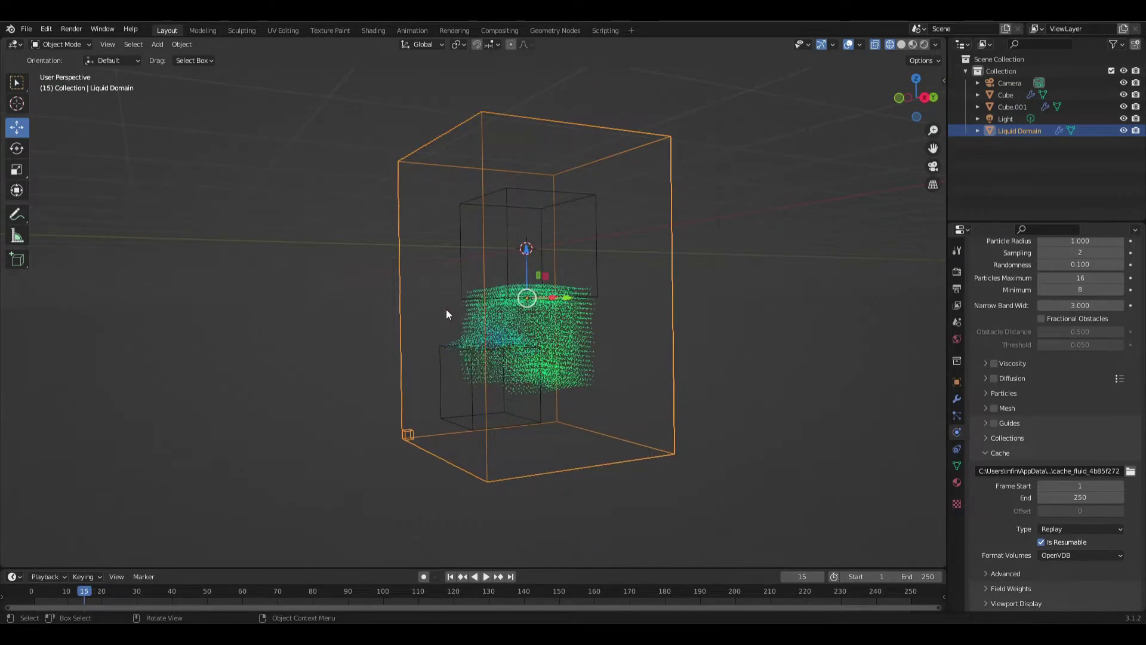
{"action": "scroll", "coordinate": [446, 309], "scroll_direction": "up", "scroll_amount": 3}
{"action": "middle_click_drag", "start_coordinate": [446, 309], "coordinate": [355, 311]}
{"action": "scroll", "coordinate": [427, 300], "scroll_direction": "up", "scroll_amount": 3}
{"action": "scroll", "coordinate": [356, 310], "scroll_direction": "up", "scroll_amount": 2}
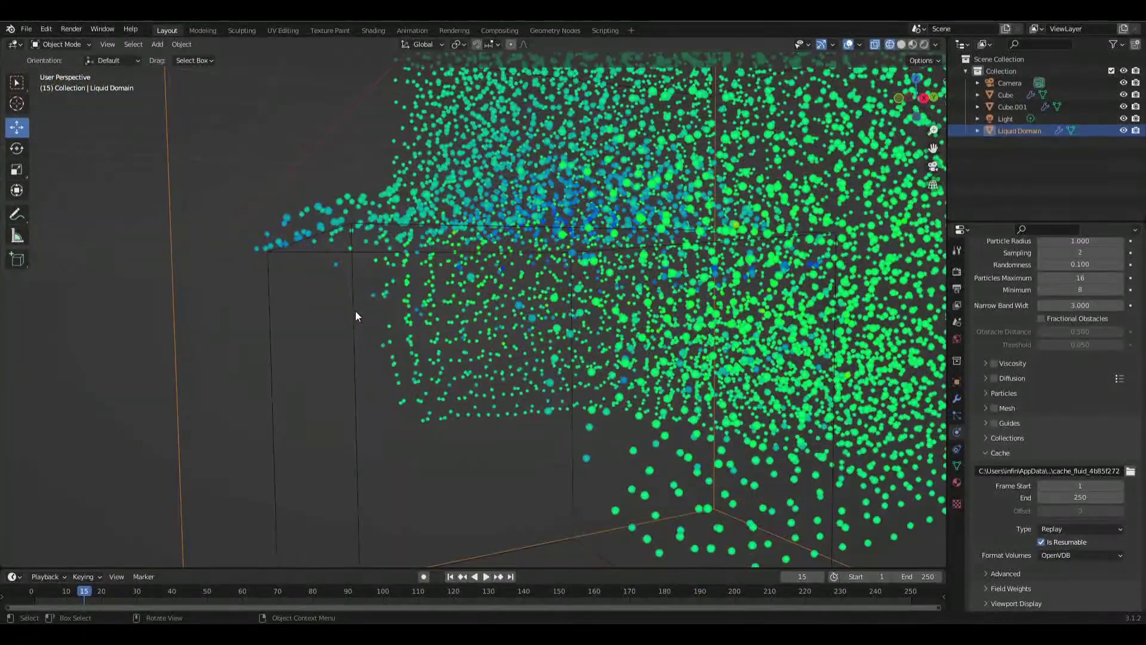
{"action": "key", "text": "Left"}
{"action": "key", "text": "Left"}
{"action": "key", "text": "Left"}
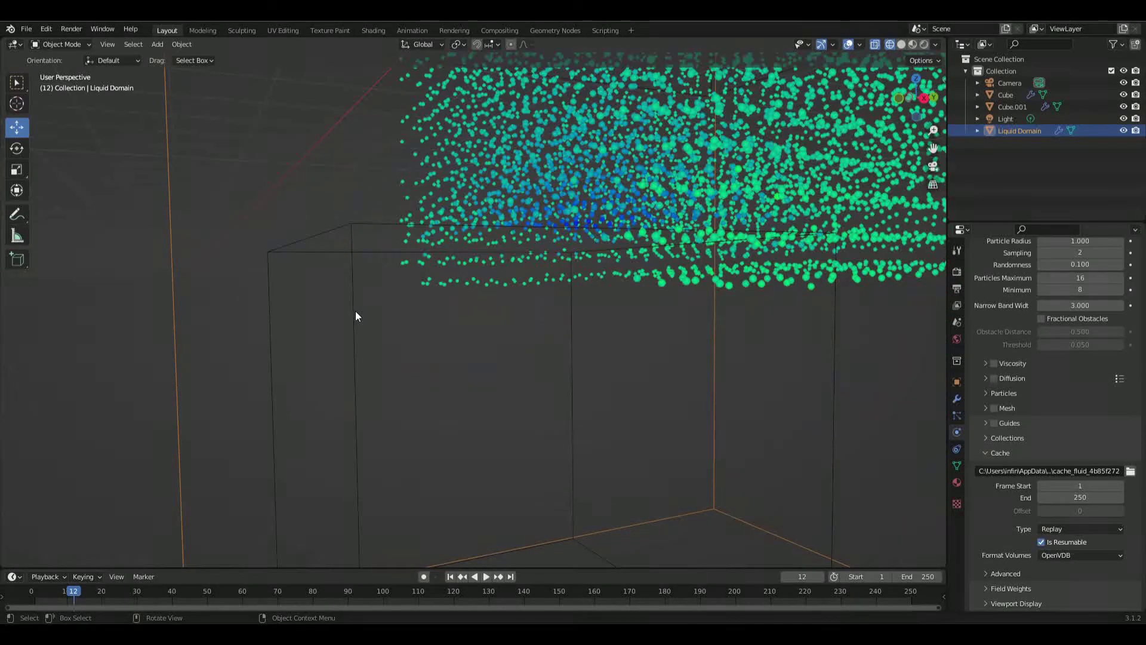
{"action": "middle_click_drag", "start_coordinate": [385, 287], "coordinate": [646, 291]}
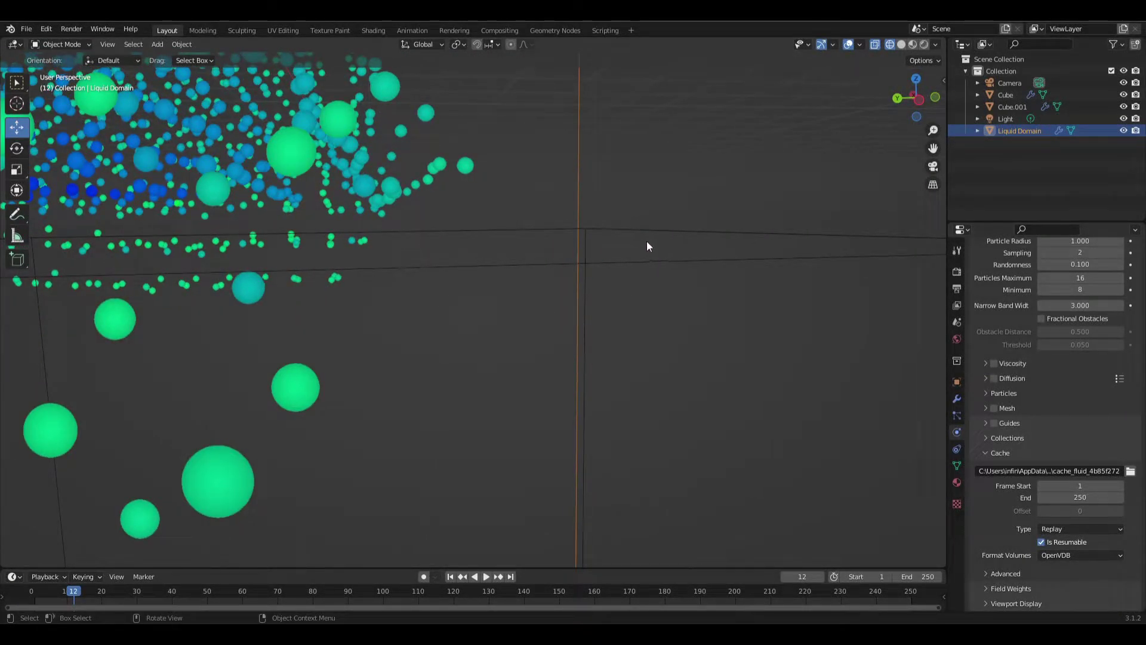
{"action": "middle_click_drag", "start_coordinate": [646, 241], "coordinate": [498, 243]}
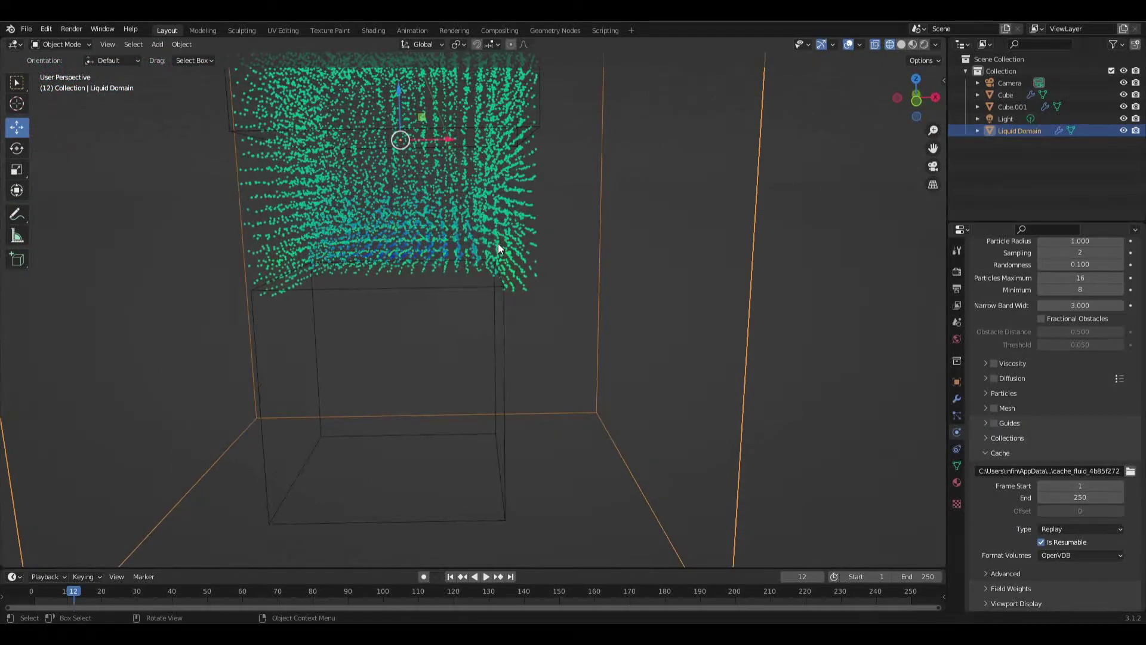
{"action": "key", "text": "shift+Left"}
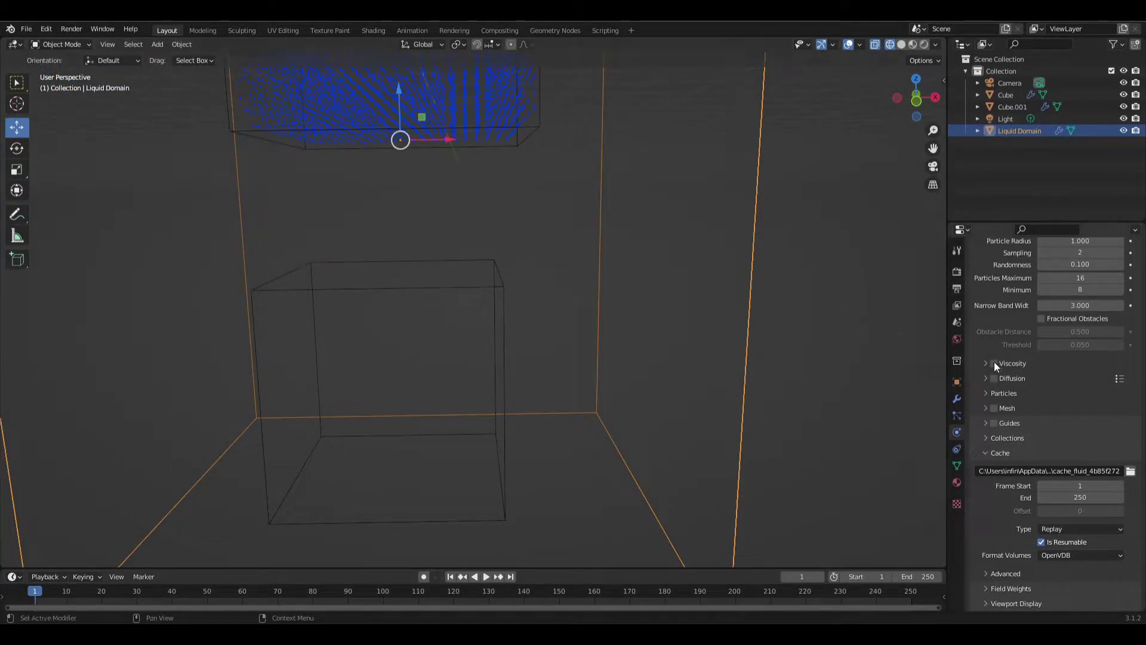
- Set the domain's Resolution Divisions to 64
{"action": "scroll", "coordinate": [1003, 388], "scroll_direction": "up", "scroll_amount": 5}
{"action": "scroll", "coordinate": [1069, 361], "scroll_direction": "up", "scroll_amount": 8}
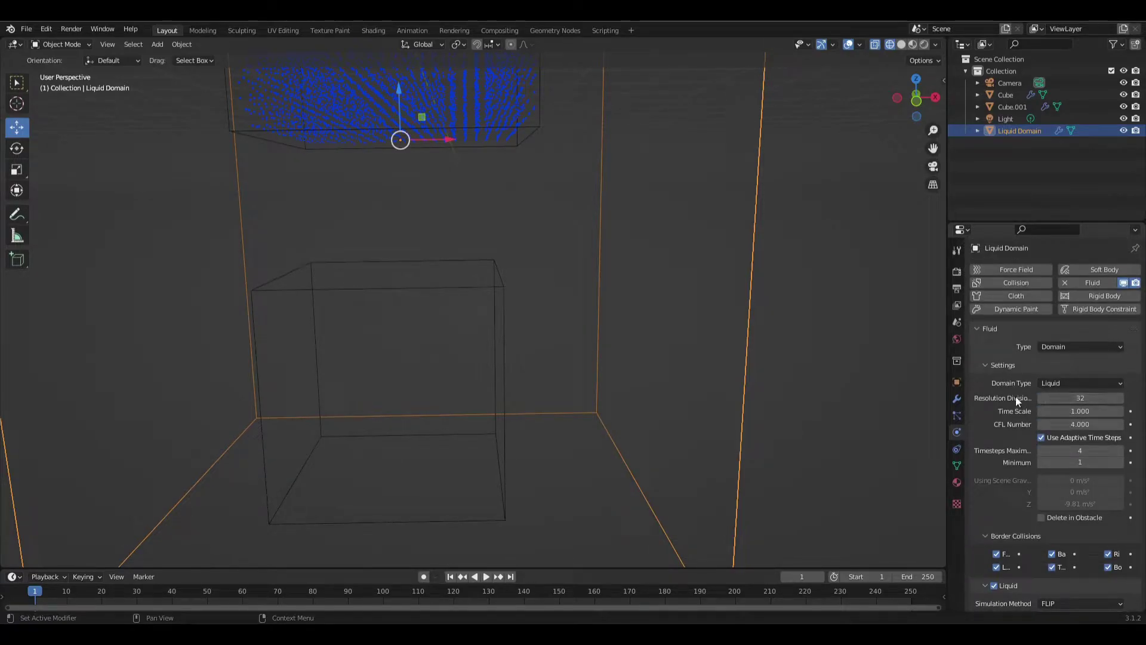
{"action": "left_click", "coordinate": [1083, 399]}
{"action": "type", "text": "54"}
{"action": "key", "text": "BackSpace"}
{"action": "key", "text": "BackSpace"}
{"action": "type", "text": "64"}
{"action": "key", "text": "Return"}
- Play the resolution-64 simulation and inspect the finer liquid falling toward the cube
{"action": "key", "text": "space"}
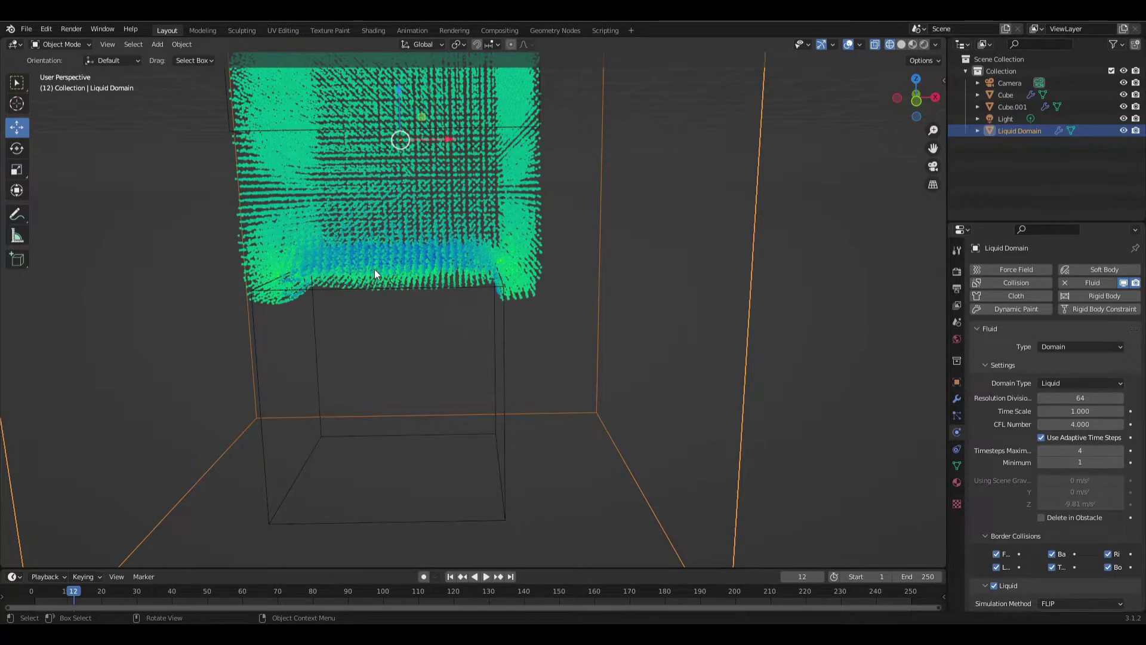
{"action": "middle_click_drag", "start_coordinate": [378, 272], "coordinate": [436, 199]}
{"action": "scroll", "coordinate": [453, 203], "scroll_direction": "up", "scroll_amount": 6}
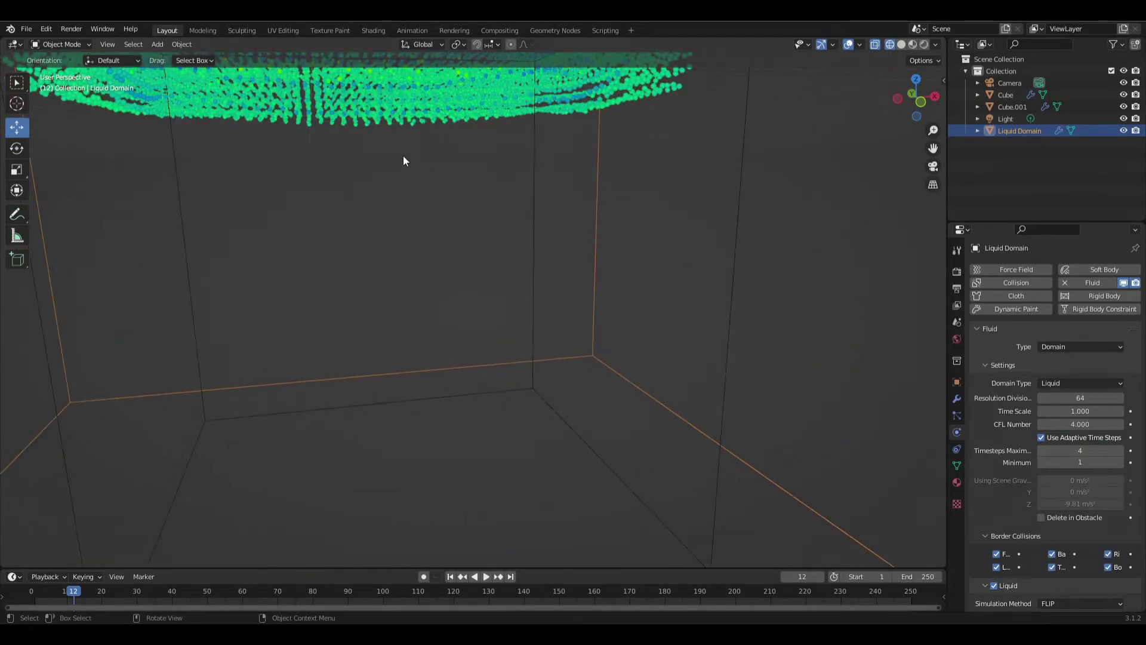
{"action": "middle_click_drag", "start_coordinate": [397, 154], "coordinate": [397, 250]}
{"action": "key", "text": "Left"}
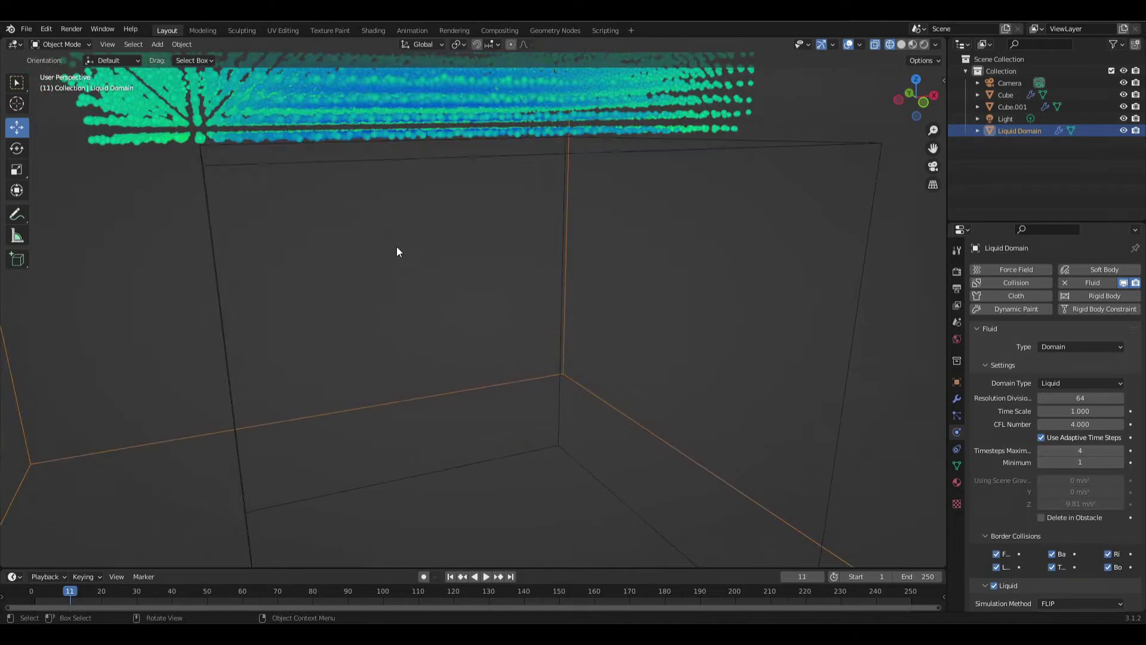
- Set Resolution Divisions to 100, rewind to frame 1 and replay the simulation
{"action": "left_click", "coordinate": [1091, 397]}
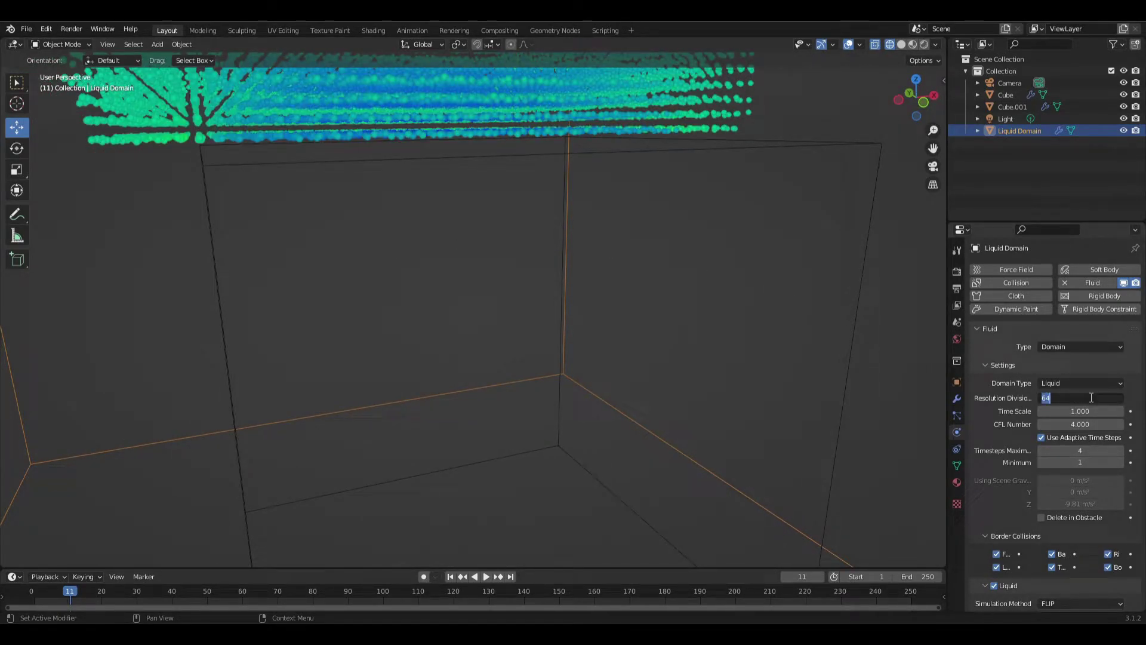
{"action": "type", "text": "100"}
{"action": "key", "text": "Return"}
{"action": "key", "text": "shift+Left"}
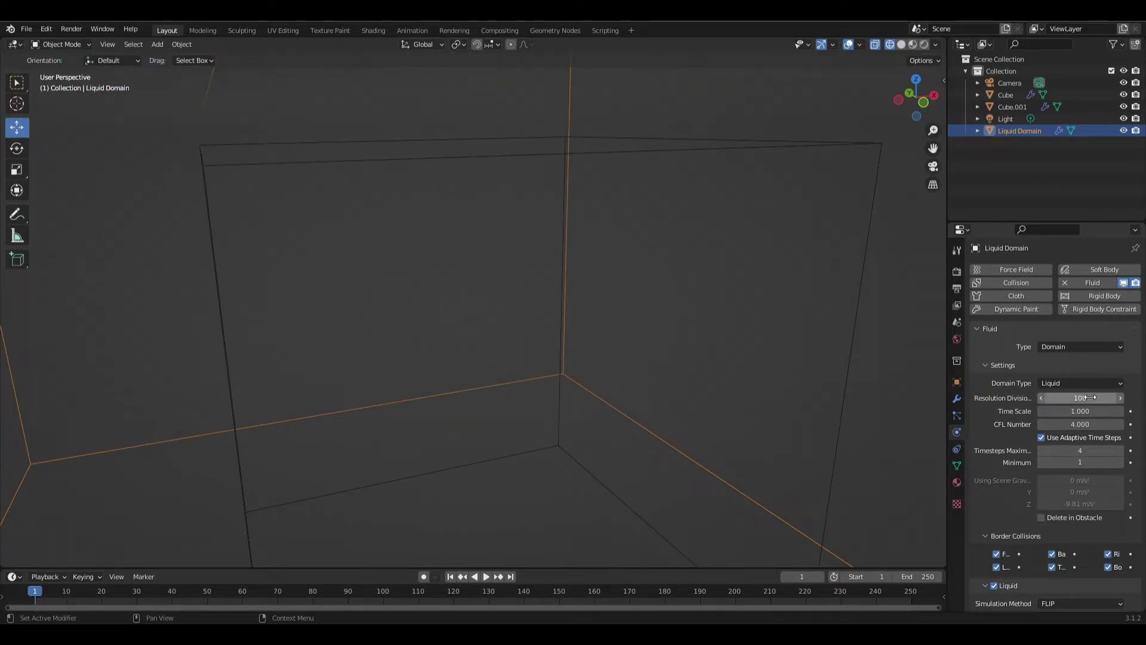
{"action": "key", "text": "space"}
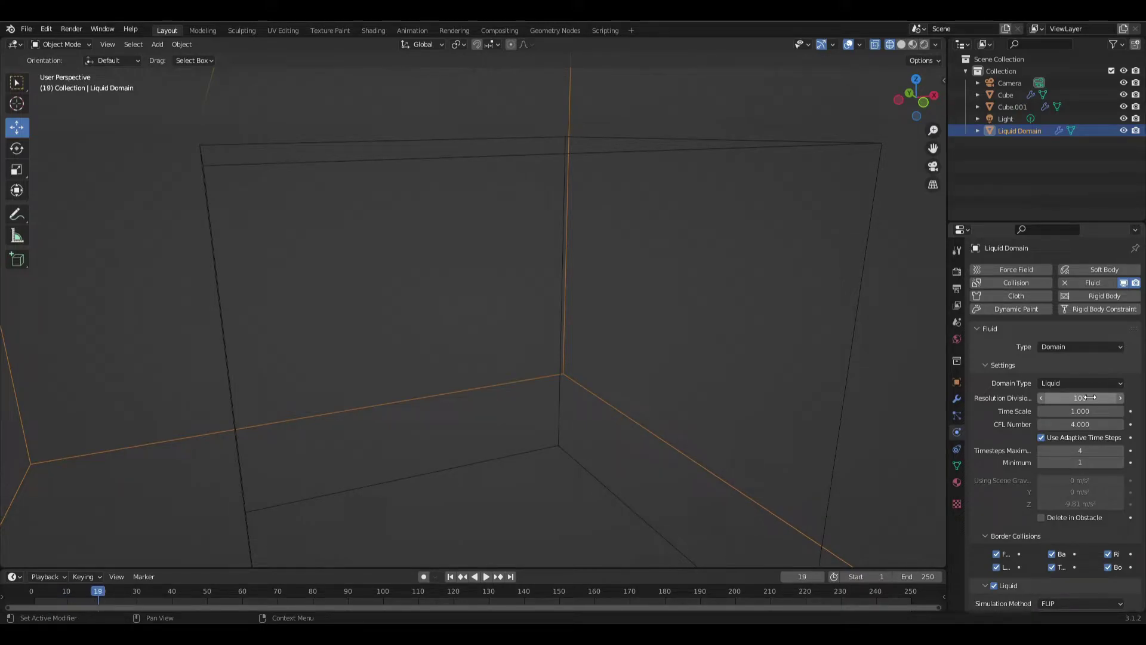
{"action": "scroll", "coordinate": [586, 252], "scroll_direction": "down", "scroll_amount": 5}
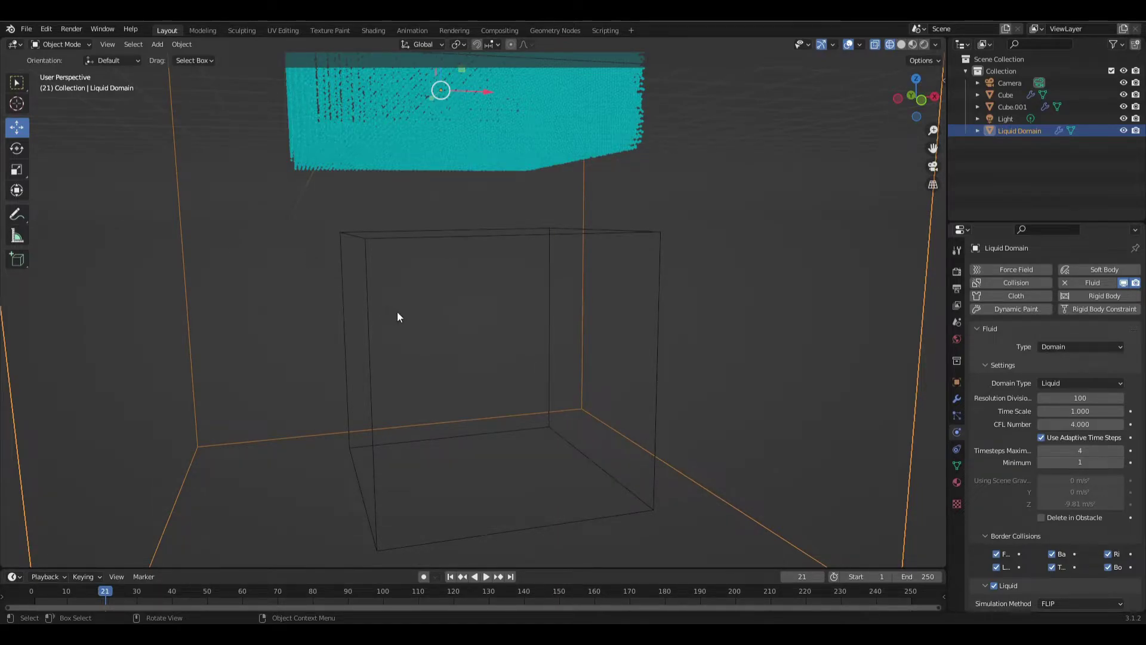
- Replay the resolution-100 liquid and stop at frame 13, where it meets the cube's top
{"action": "key", "text": "space"}
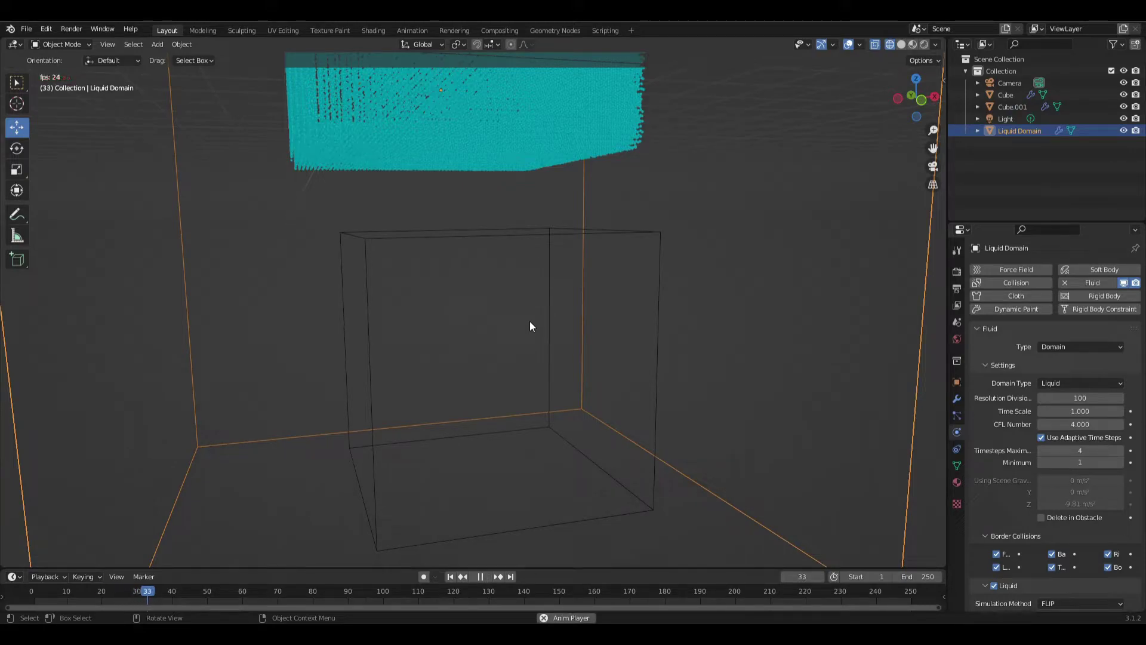
{"action": "key", "text": "space"}
{"action": "key", "text": "shift+Left"}
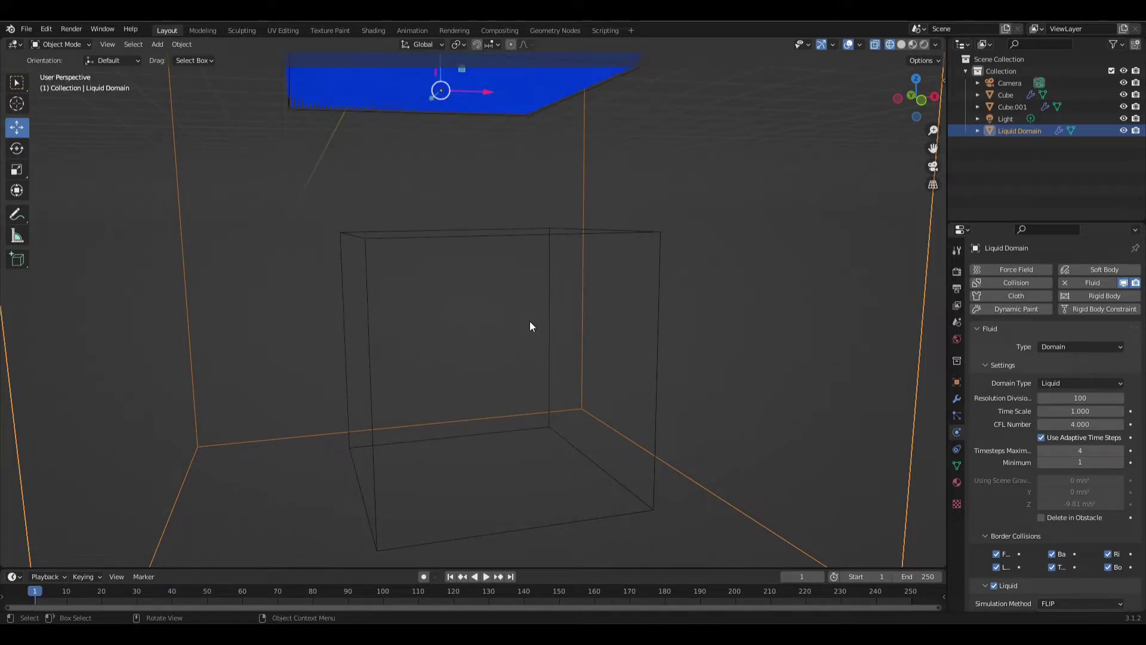
{"action": "key", "text": "space"}
{"action": "key", "text": "space"}
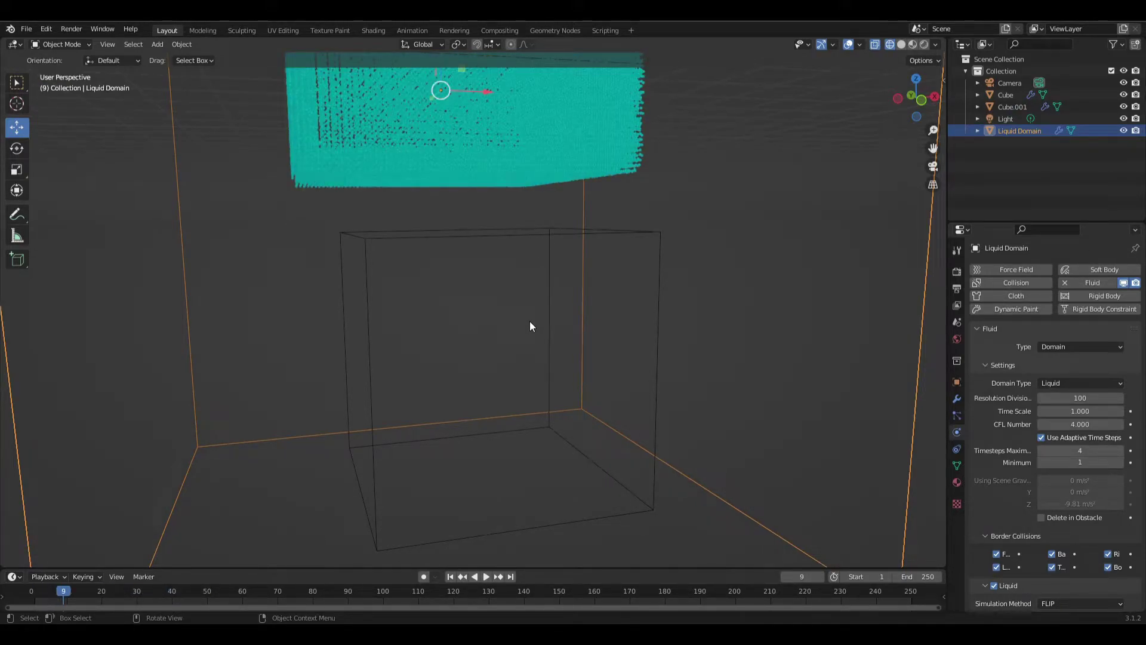
{"action": "key", "text": "space"}
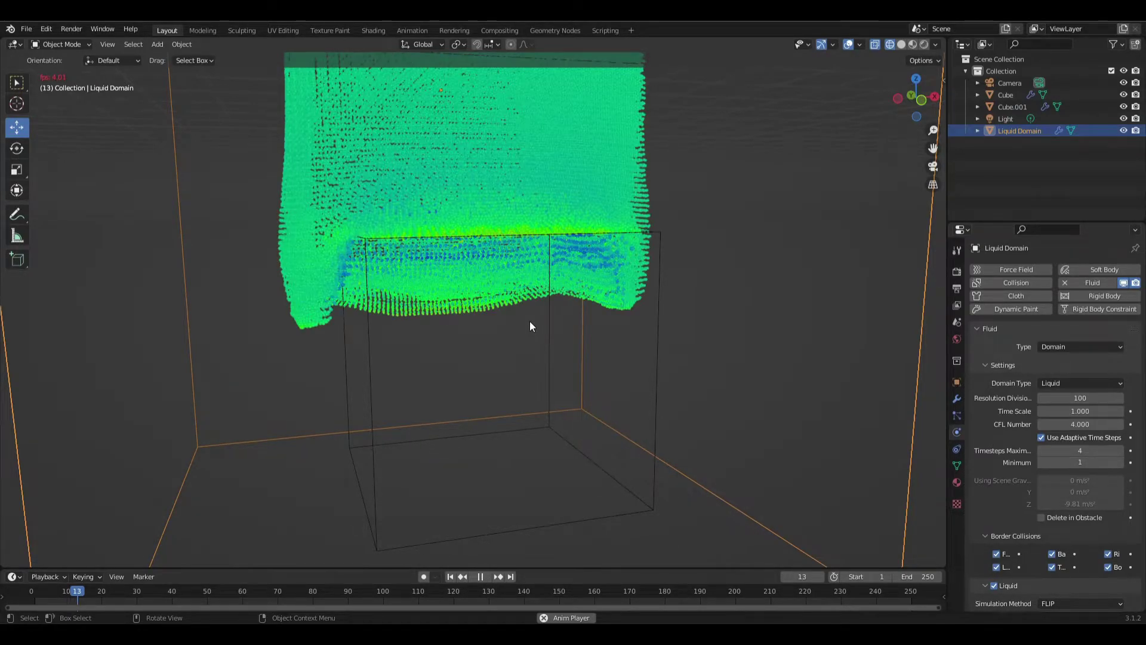
{"action": "key", "text": "space"}
{"action": "middle_click_drag", "start_coordinate": [553, 260], "coordinate": [479, 257]}
{"action": "key", "text": "Left"}
{"action": "key", "text": "Left"}
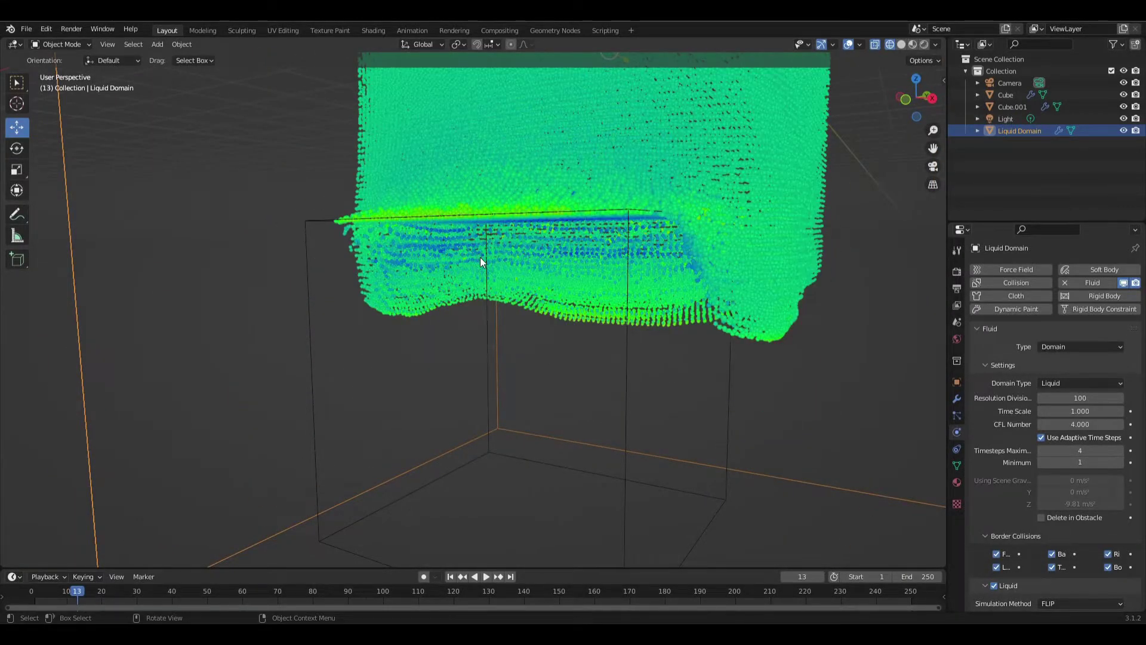
{"action": "middle_click_drag", "start_coordinate": [467, 243], "coordinate": [580, 258]}
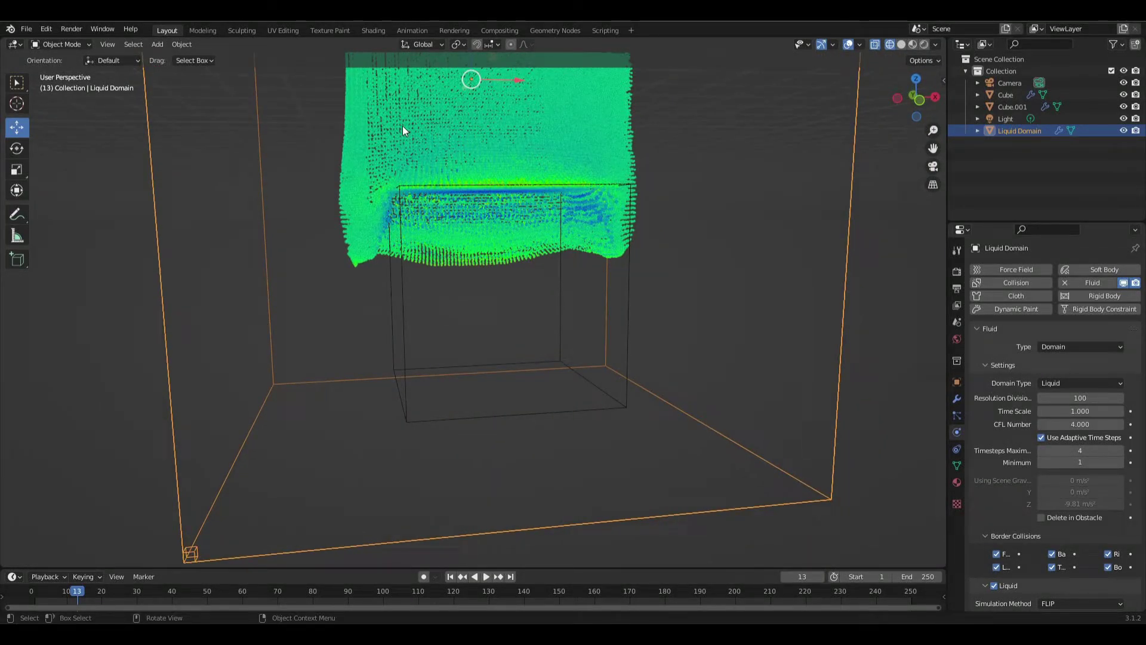
- Play the simulation on from frame 13 and stop at frame 23
{"action": "scroll", "coordinate": [335, 167], "scroll_direction": "down", "scroll_amount": 5}
{"action": "middle_click_drag", "start_coordinate": [351, 205], "coordinate": [338, 202]}
{"action": "key", "text": "space"}
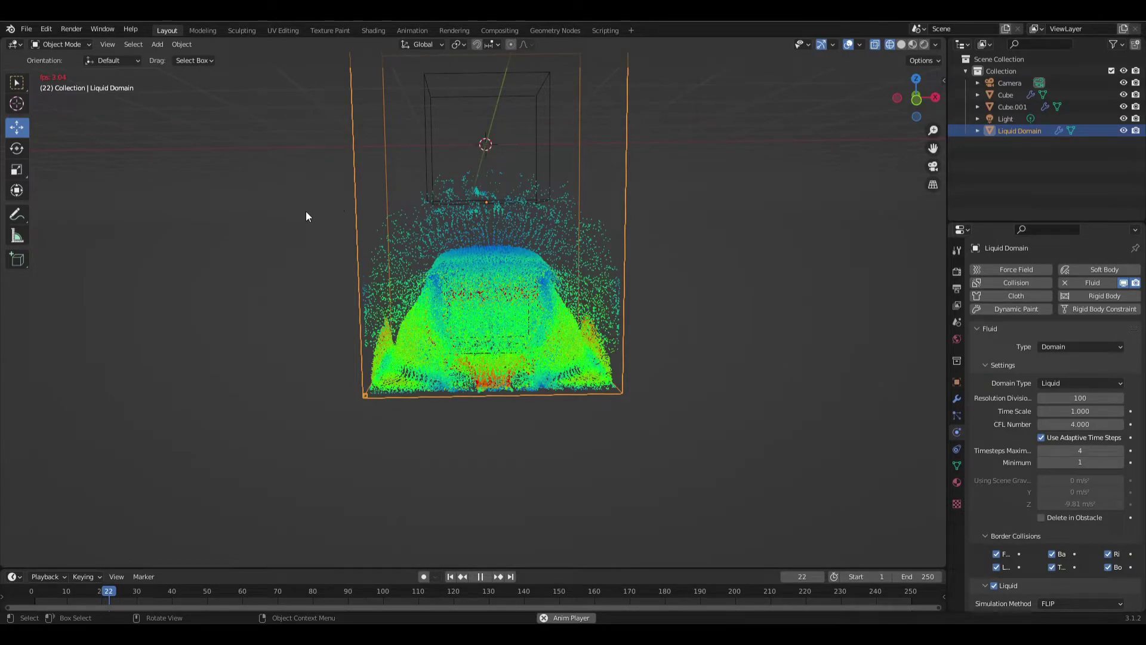
{"action": "key", "text": "space"}
- Orbit around the pooled liquid, then switch to Front Orthographic view
{"action": "middle_click_drag", "start_coordinate": [284, 228], "coordinate": [295, 221]}
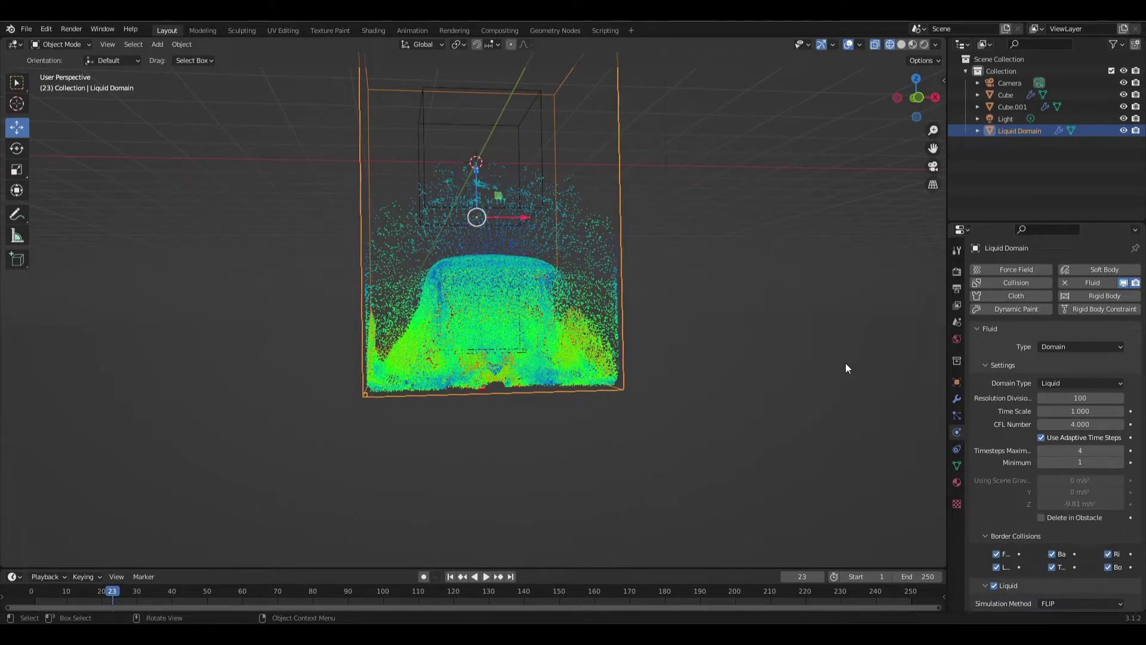
{"action": "middle_click_drag", "start_coordinate": [839, 353], "coordinate": [755, 372]}
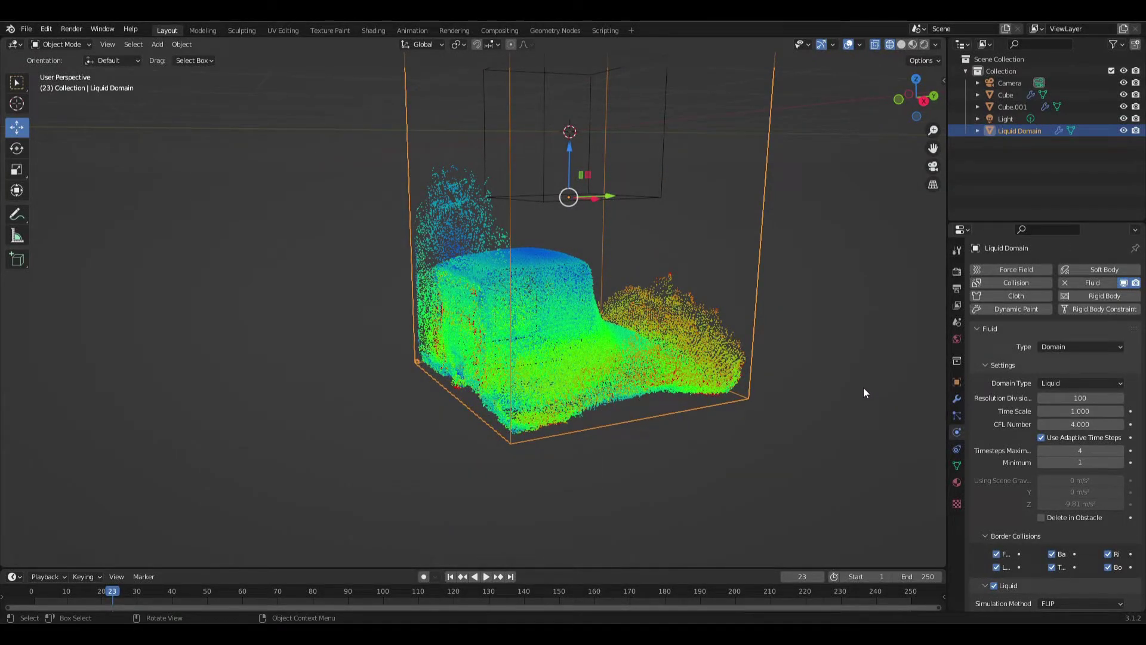
{"action": "middle_click_drag", "start_coordinate": [864, 389], "coordinate": [576, 348]}
{"action": "key", "text": "KP_1"}
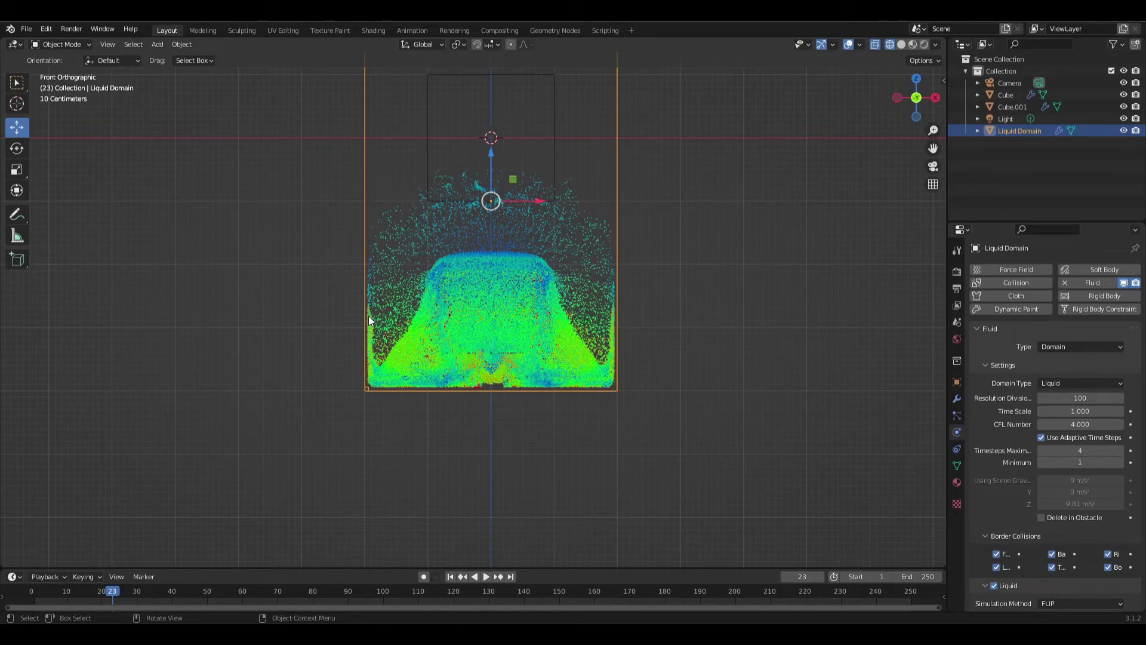
- Resume playback from frame 23 in the front orthographic view
{"action": "key", "text": "space"}
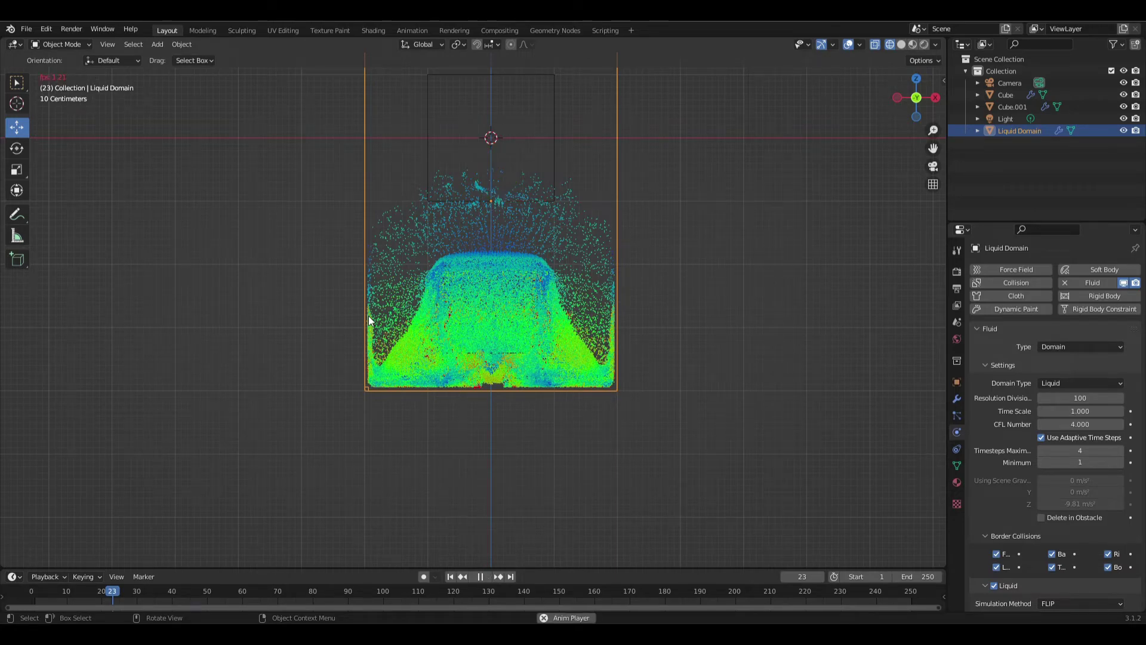